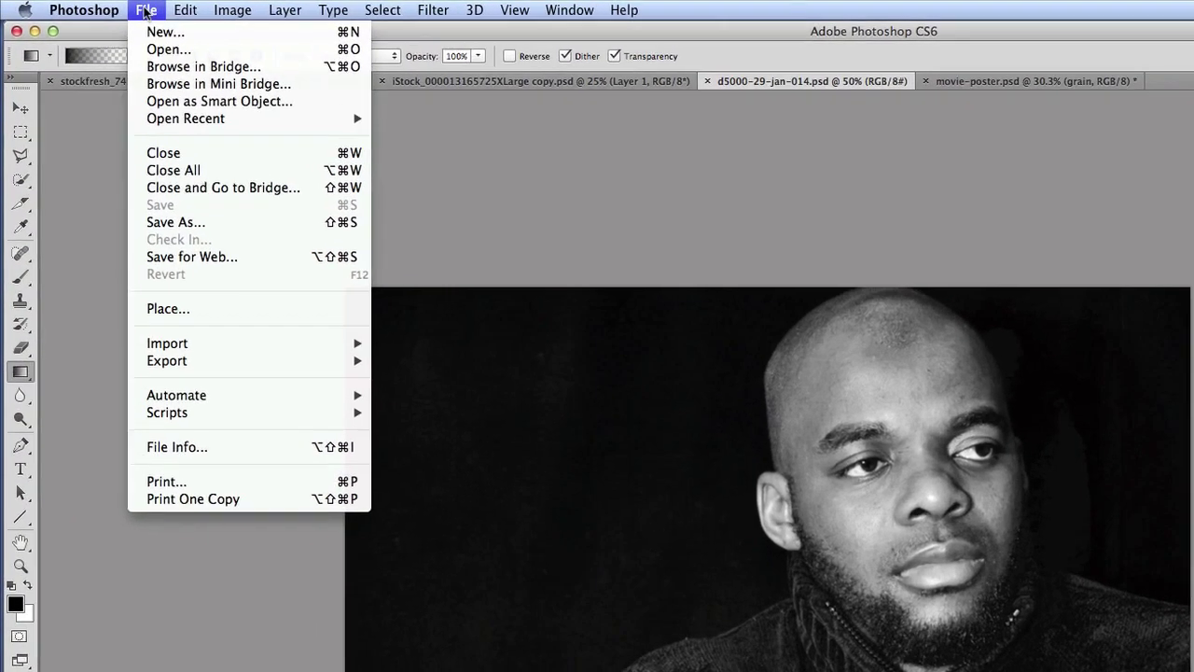
Create a new A4 document from the International Paper preset (210 × 297 mm, 300 ppi)
click(151, 33)
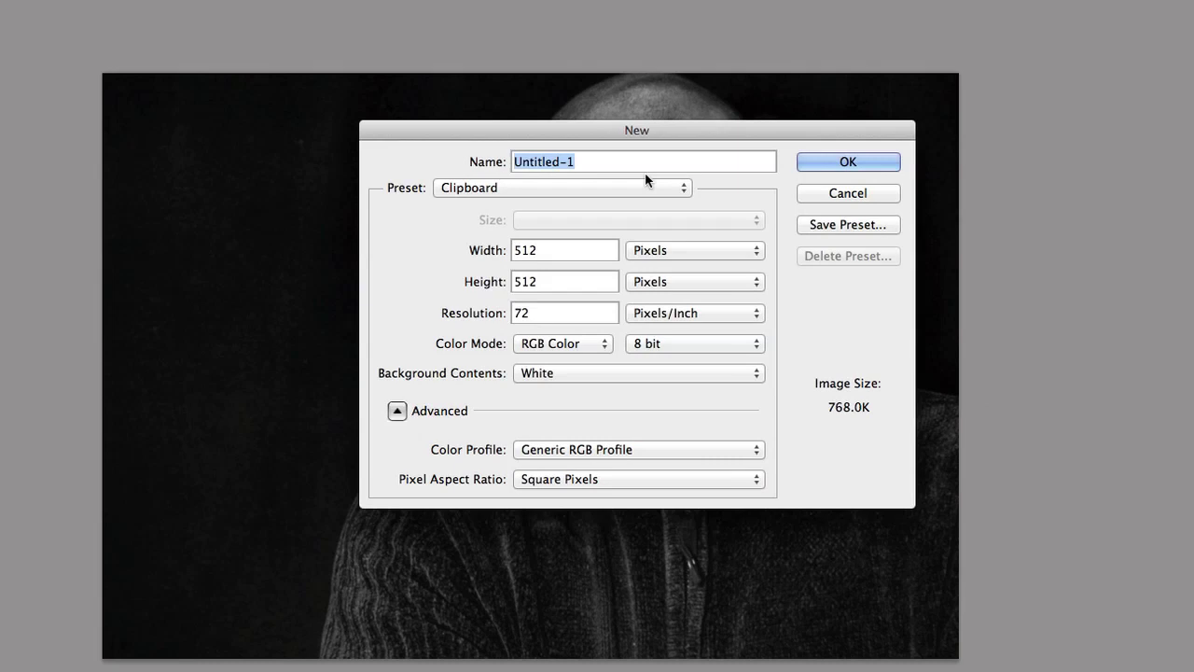
click(686, 193)
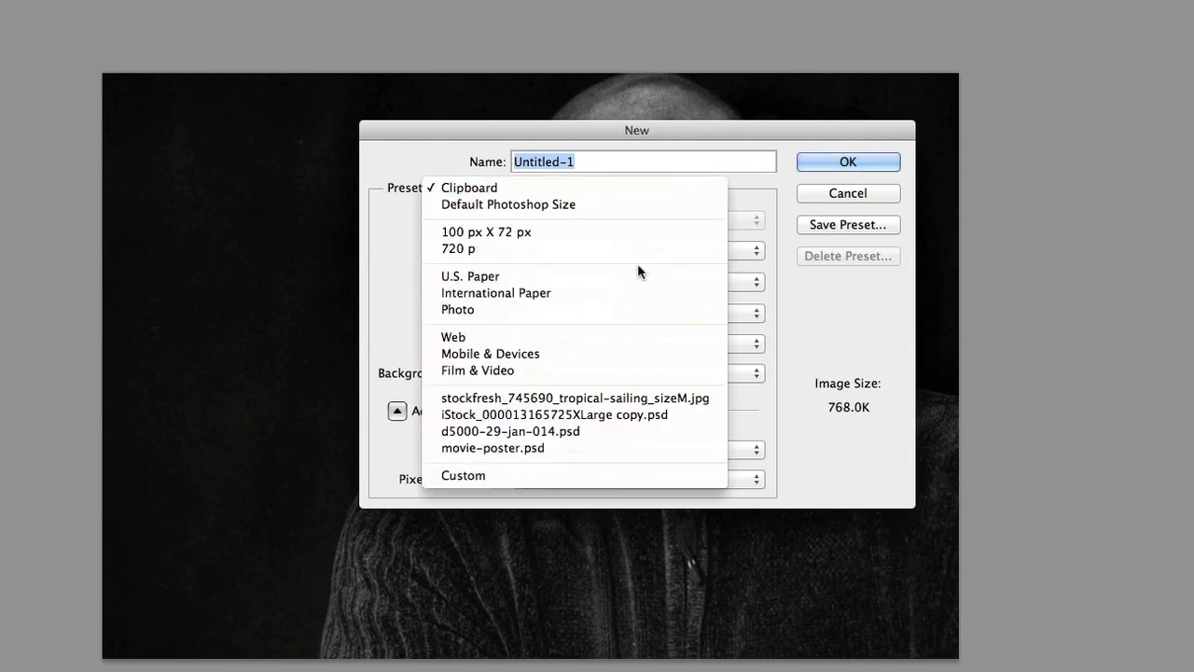
click(631, 299)
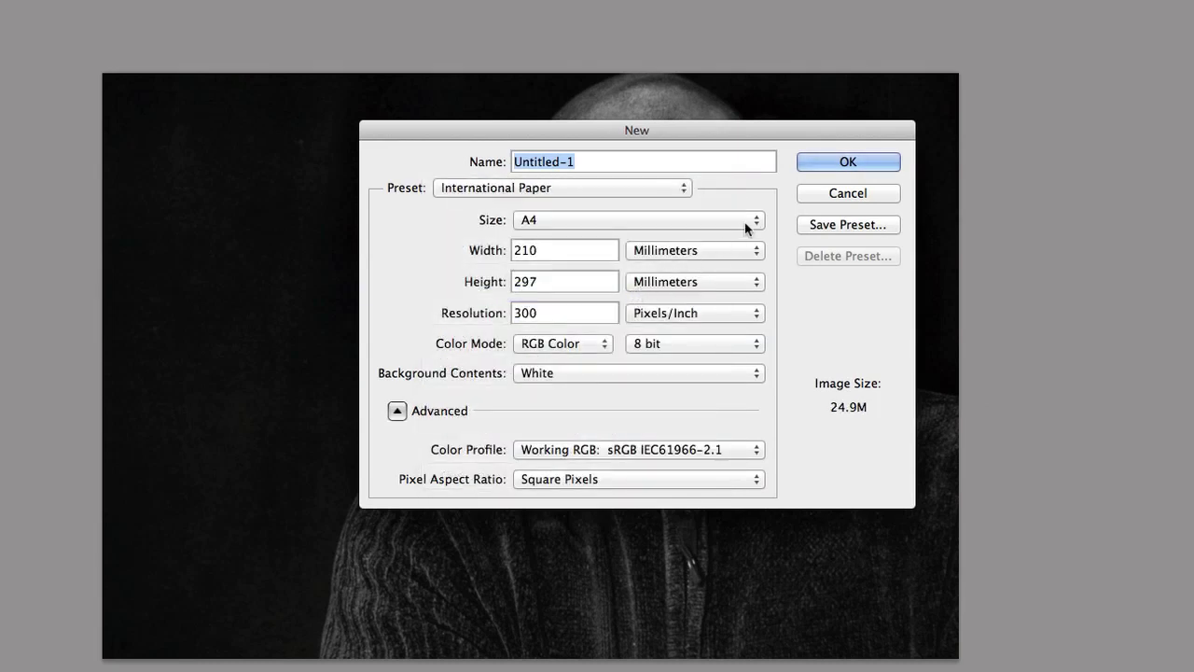
click(858, 164)
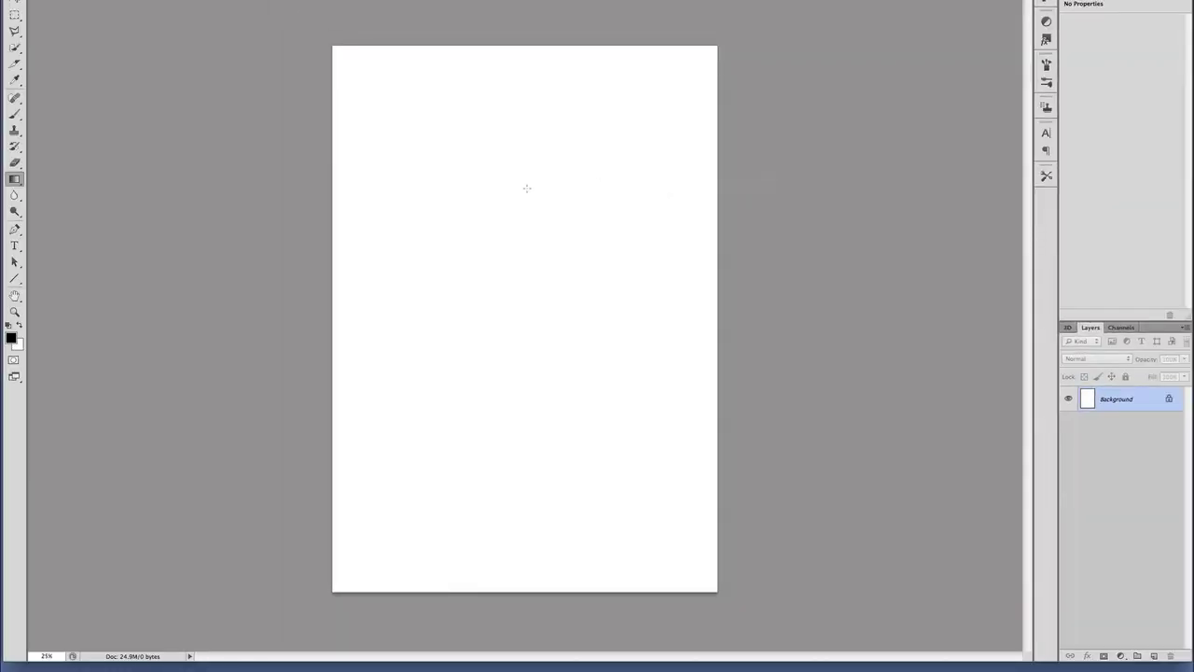
Fill the canvas with black and bring the sailboat photo into the poster
key(alt+BackSpace)
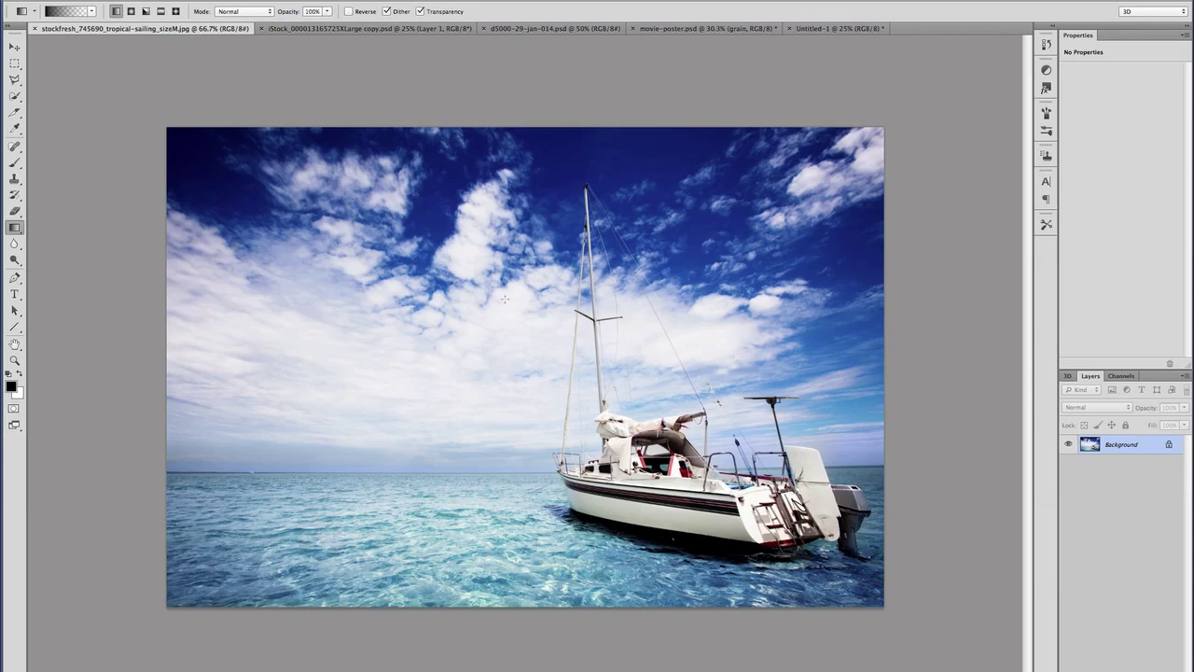
click(15, 47)
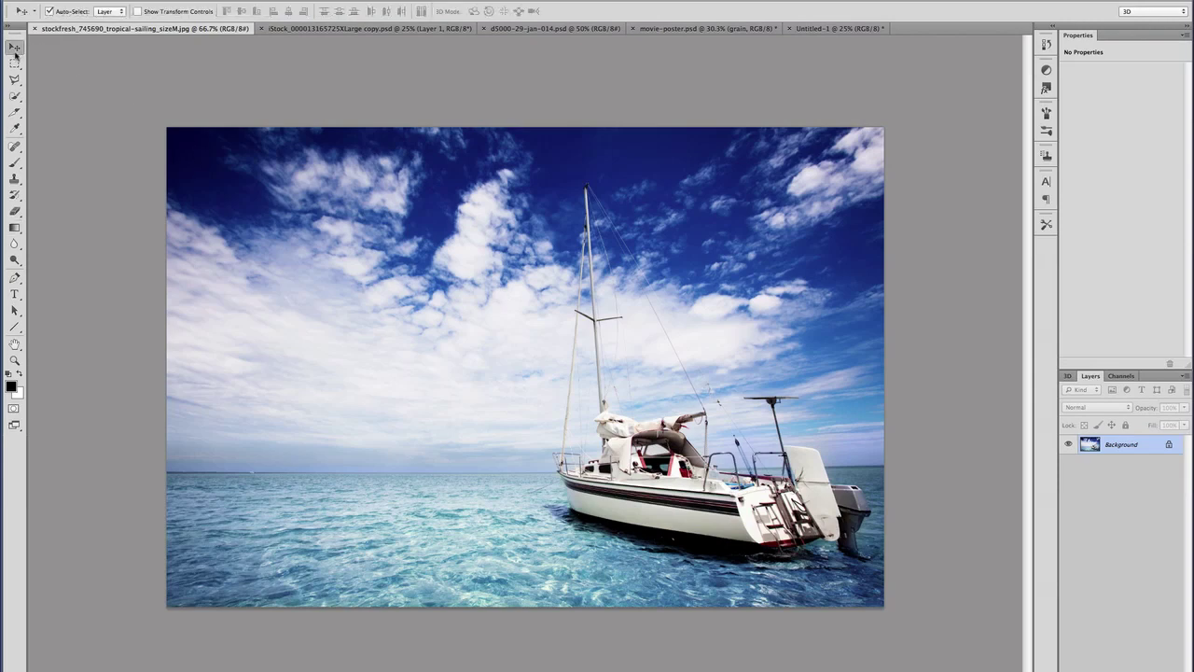
drag(435, 291, 458, 269)
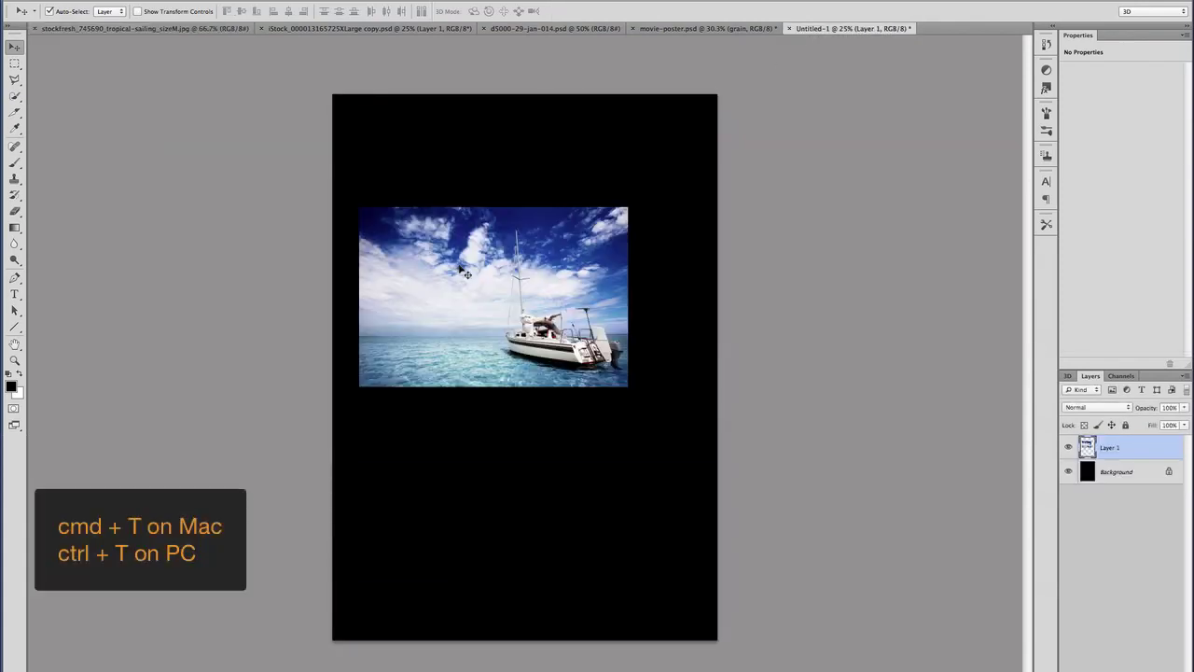
Scale the sailboat image to the full canvas width and move it below the middle
key(super+t)
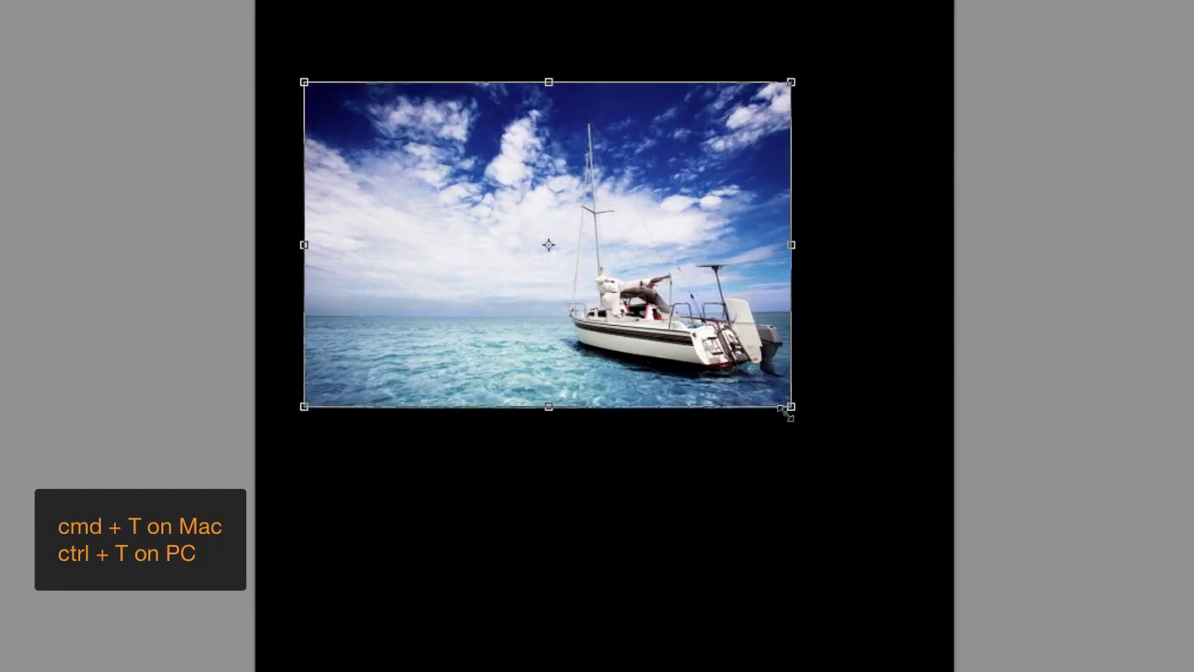
drag(791, 407, 950, 537)
drag(305, 81, 263, 43)
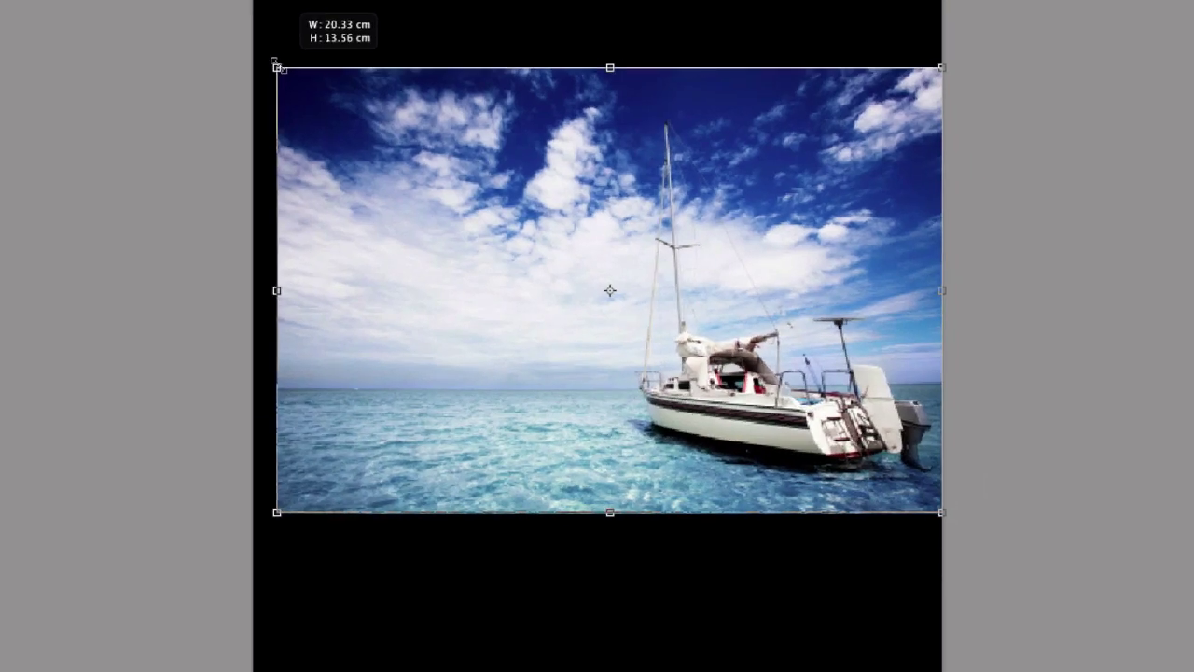
drag(206, 119, 196, 112)
drag(513, 280, 515, 433)
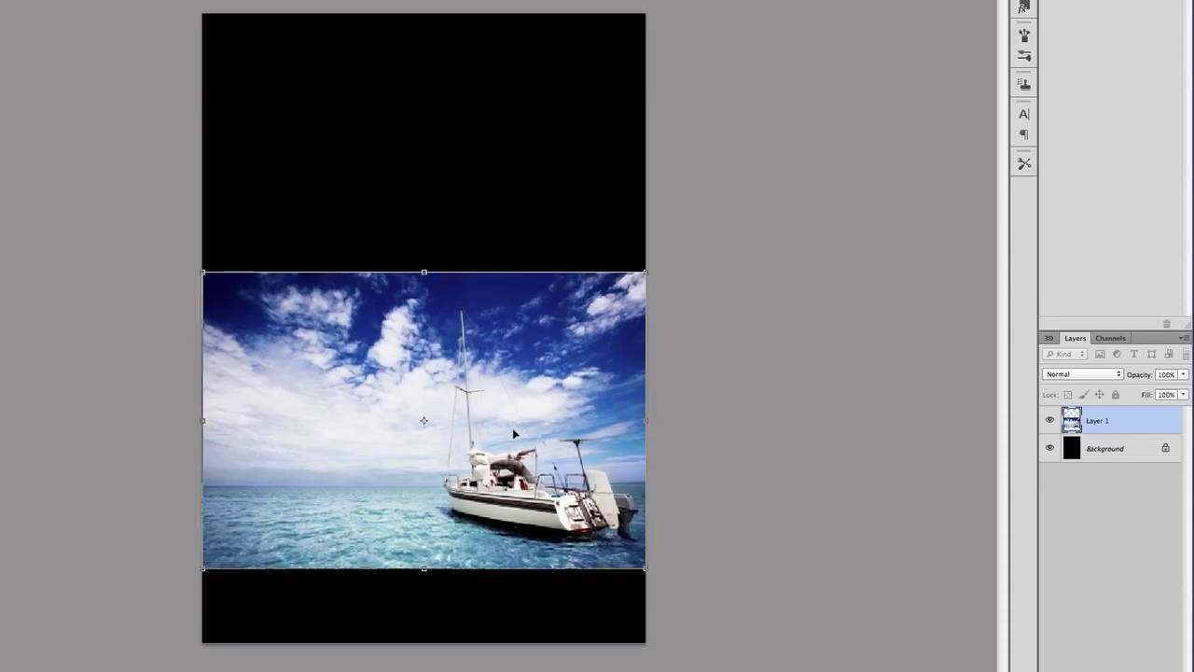
Apply the transform, duplicate the black Background, and add a layer mask to the sailboat layer
key(Return)
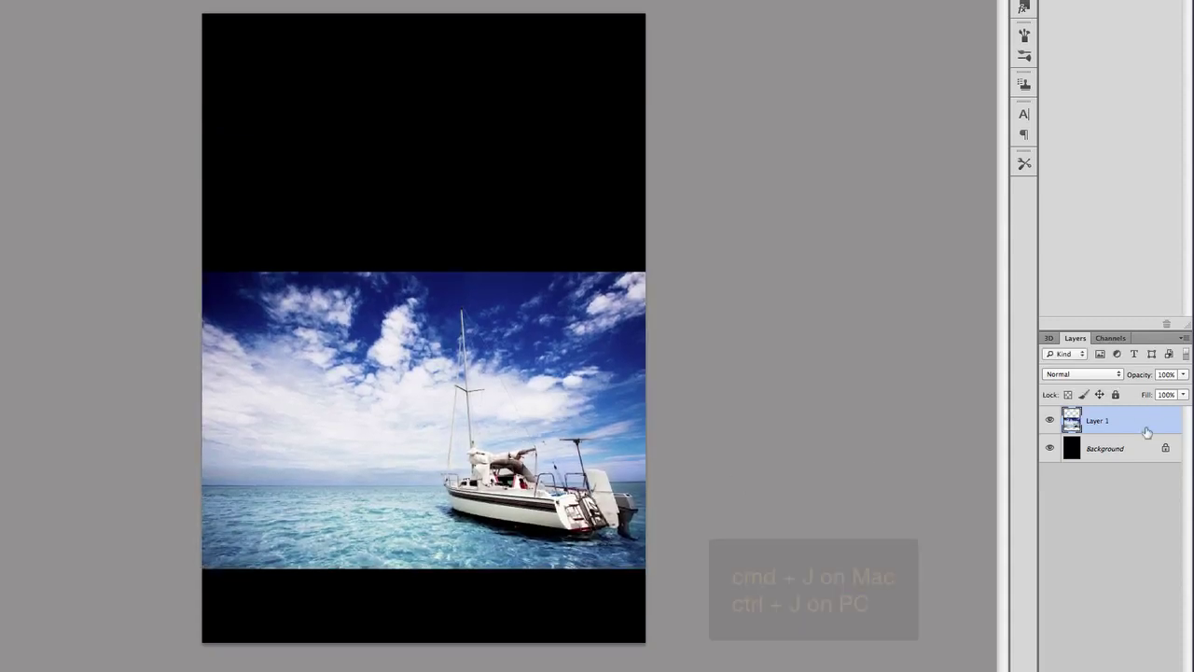
click(1132, 458)
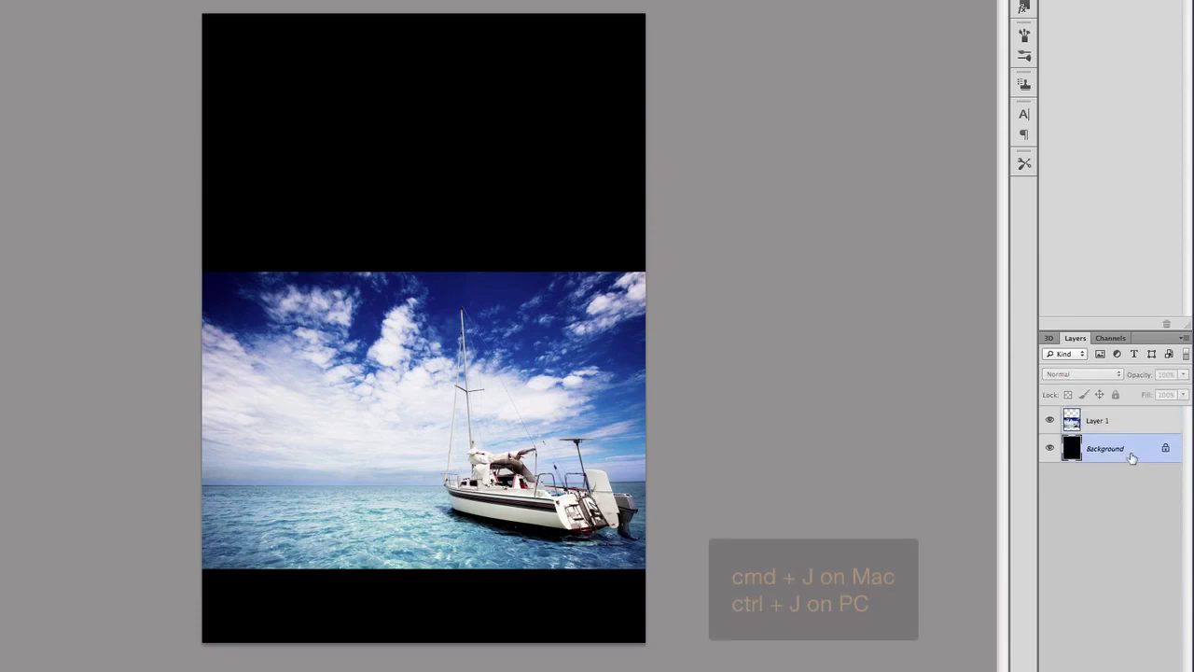
key(super+j)
click(1133, 425)
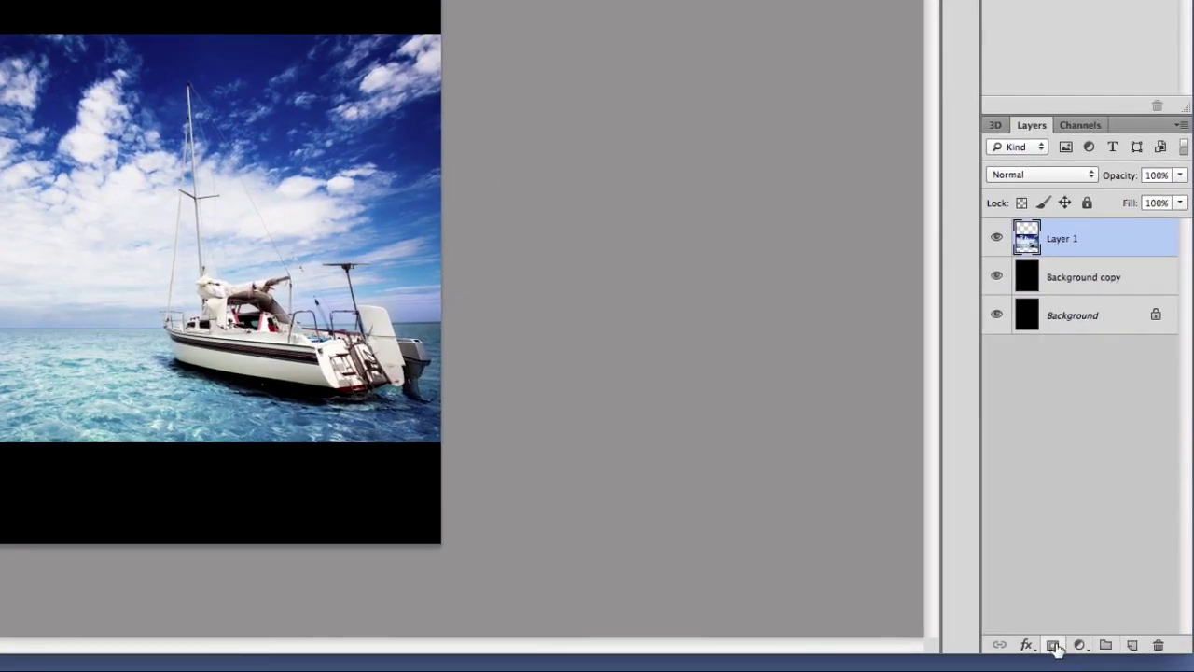
click(1052, 645)
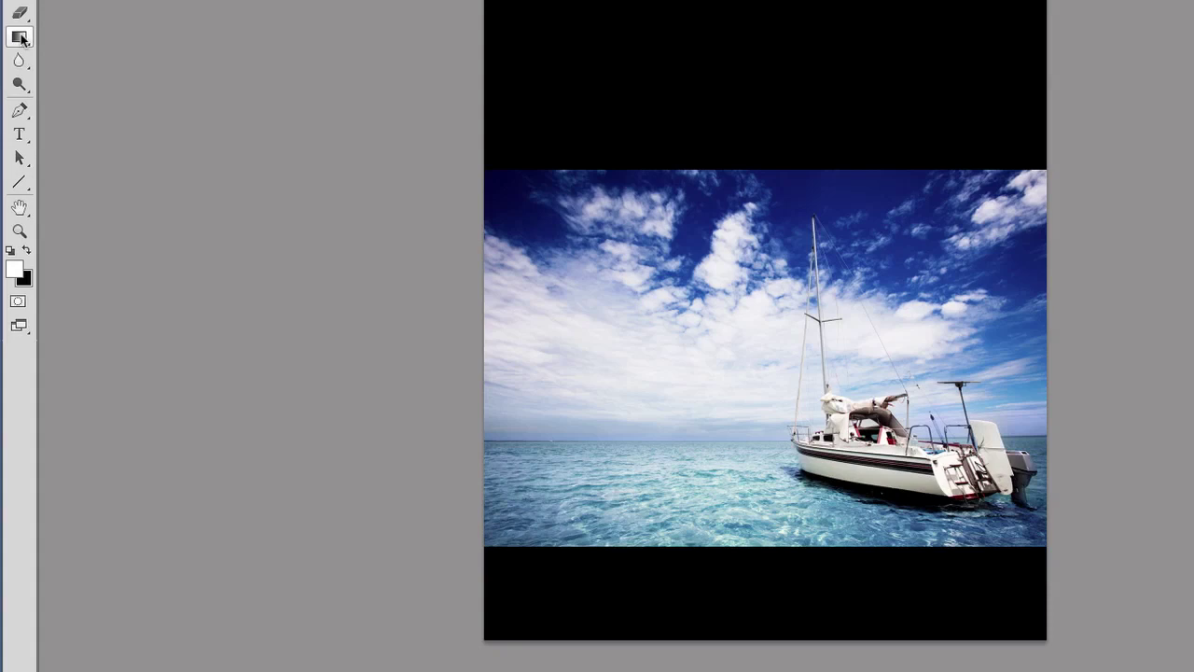
Fade the seascape's bottom into black with mask gradients, then merge it with Background copy
key(g)
drag(709, 507, 703, 591)
key(x)
drag(732, 529, 731, 584)
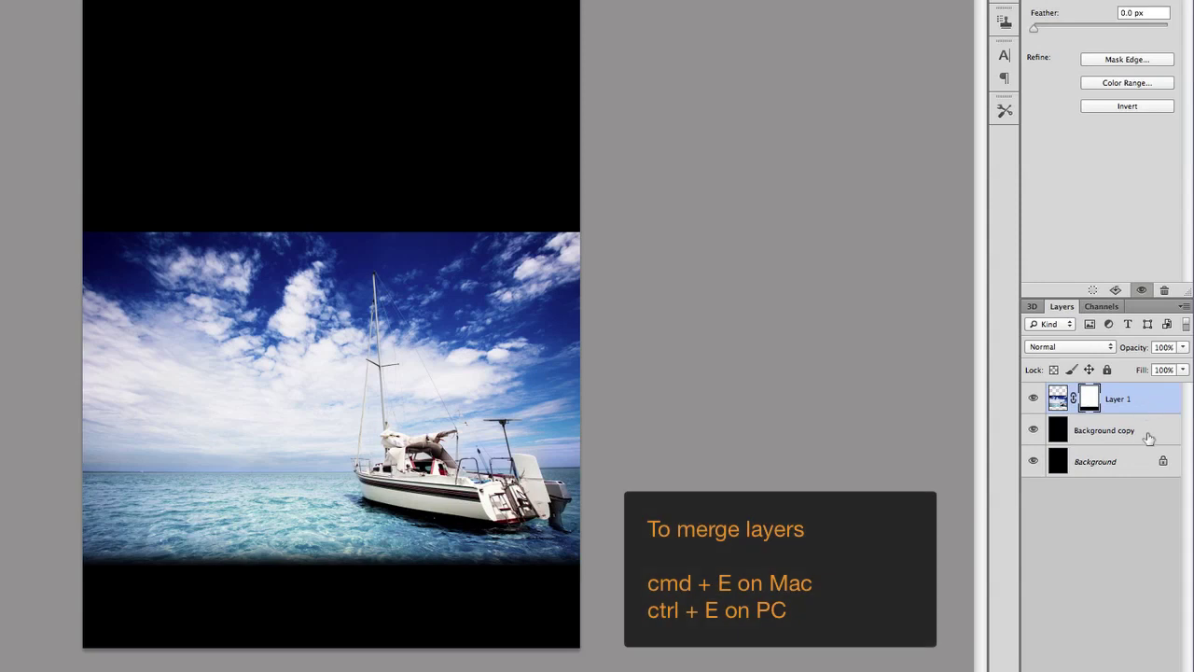
shift+click(1148, 436)
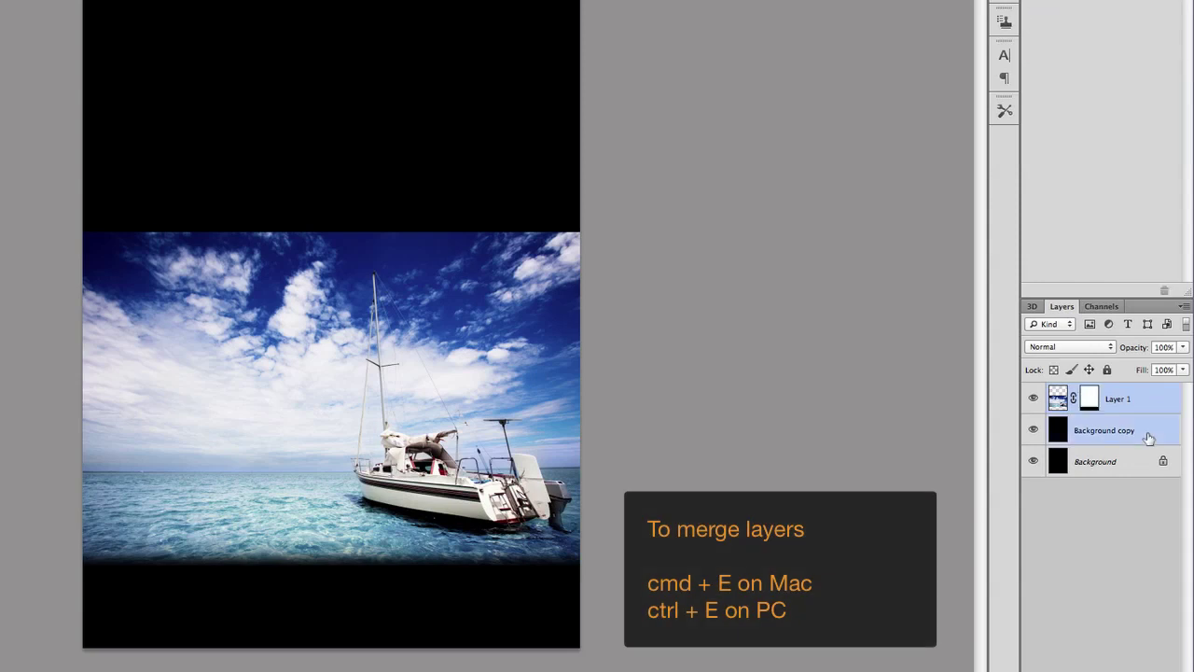
key(super+e)
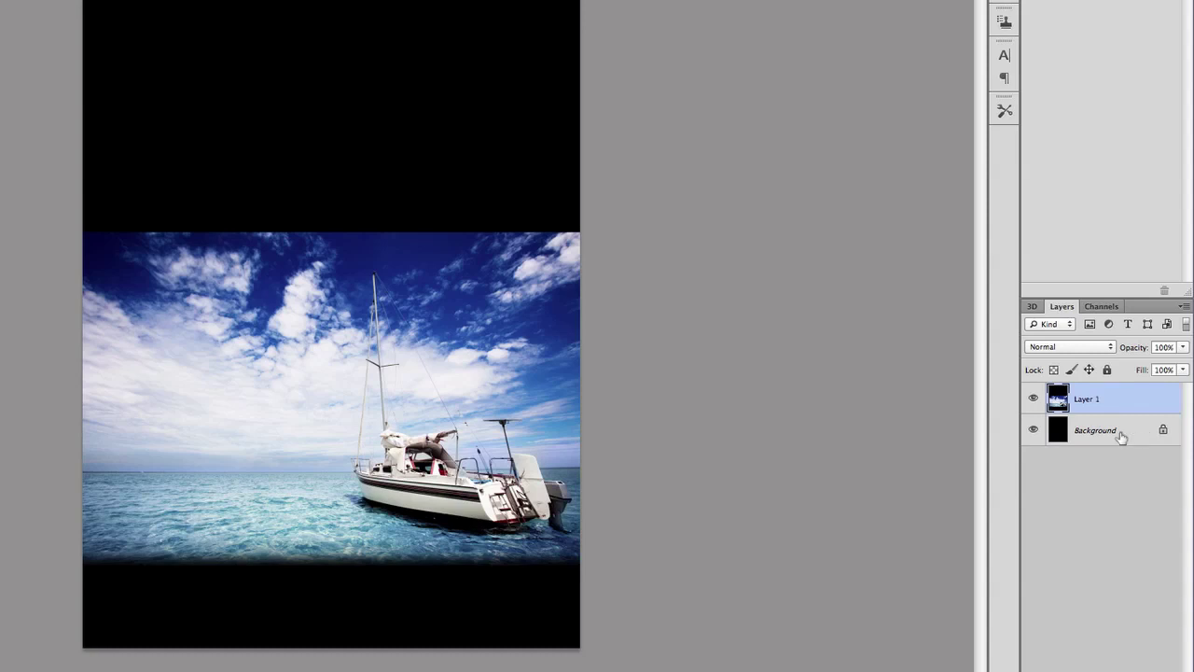
Bring the hooded woman photo and the man's B&W portrait into the poster, hiding the sailboat layer
click(1120, 436)
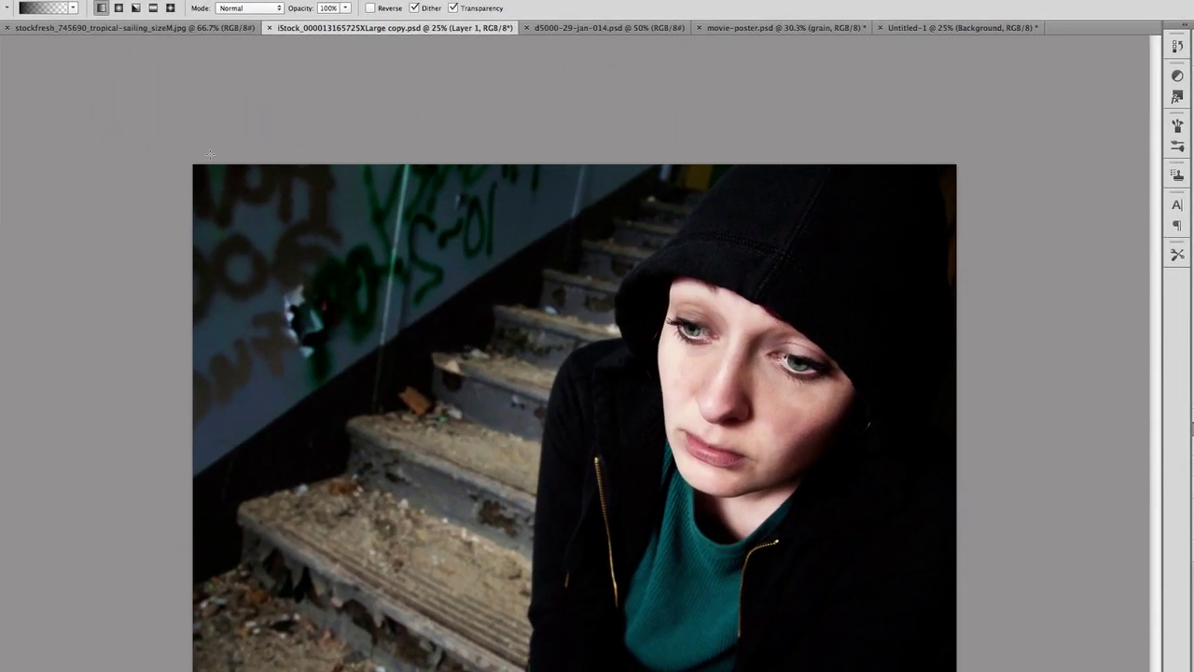
key(v)
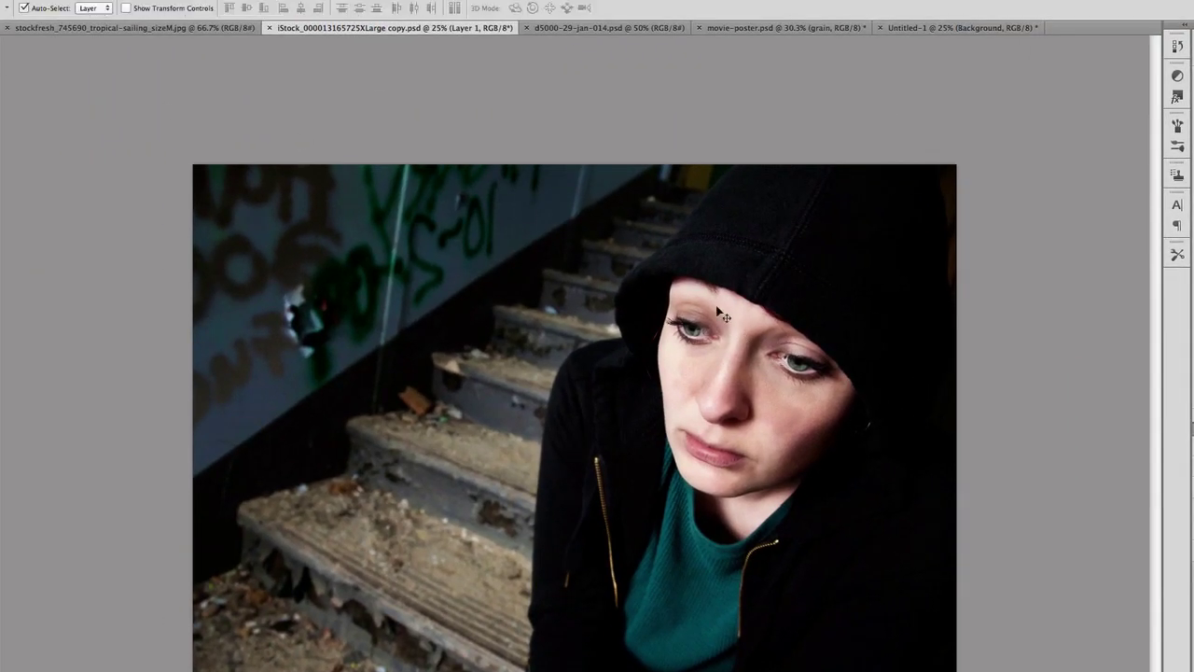
drag(727, 315, 650, 285)
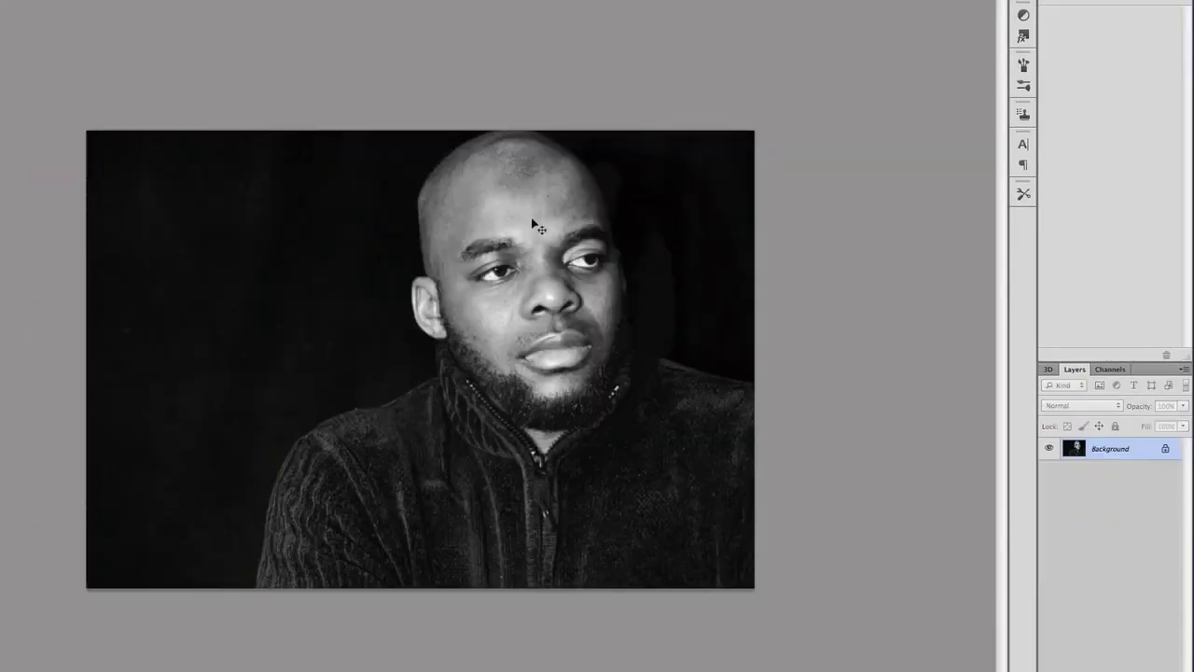
drag(540, 221, 413, 306)
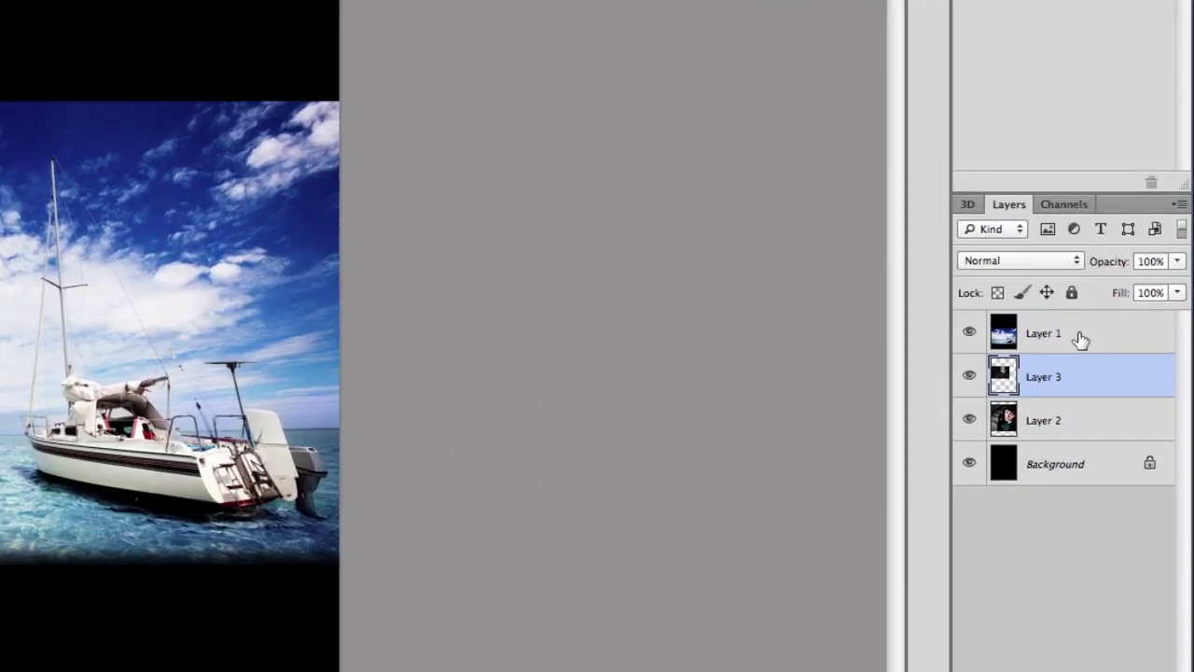
click(970, 333)
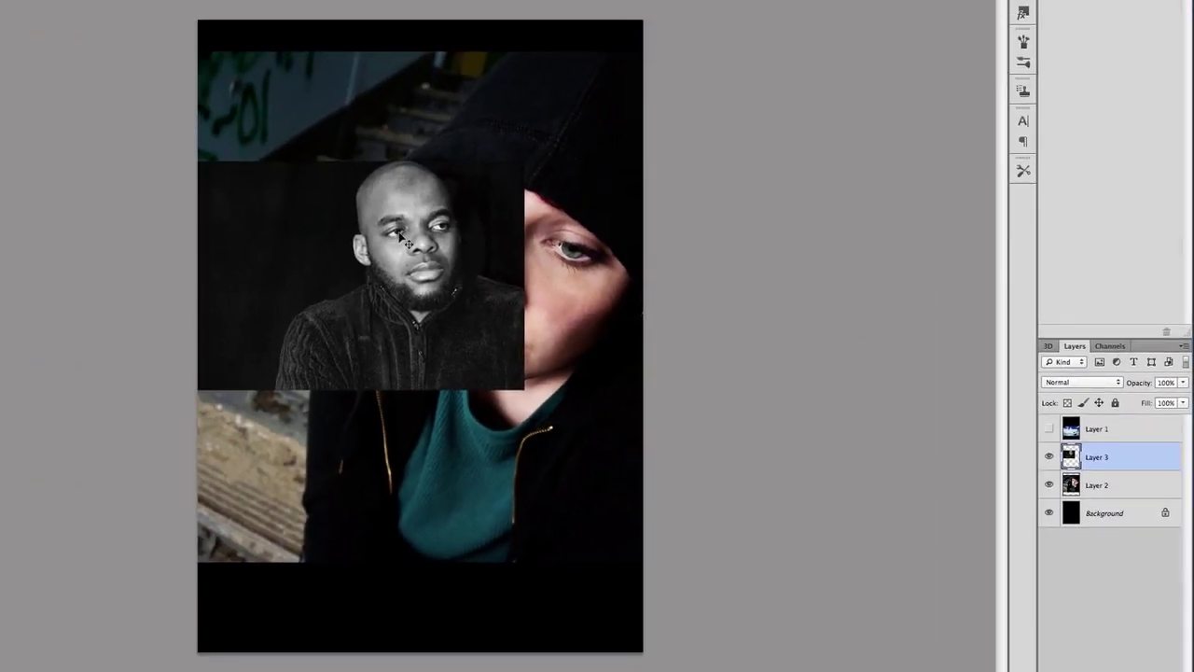
Enlarge the man's portrait across the poster top and shift it left and down
key(ctrl+t)
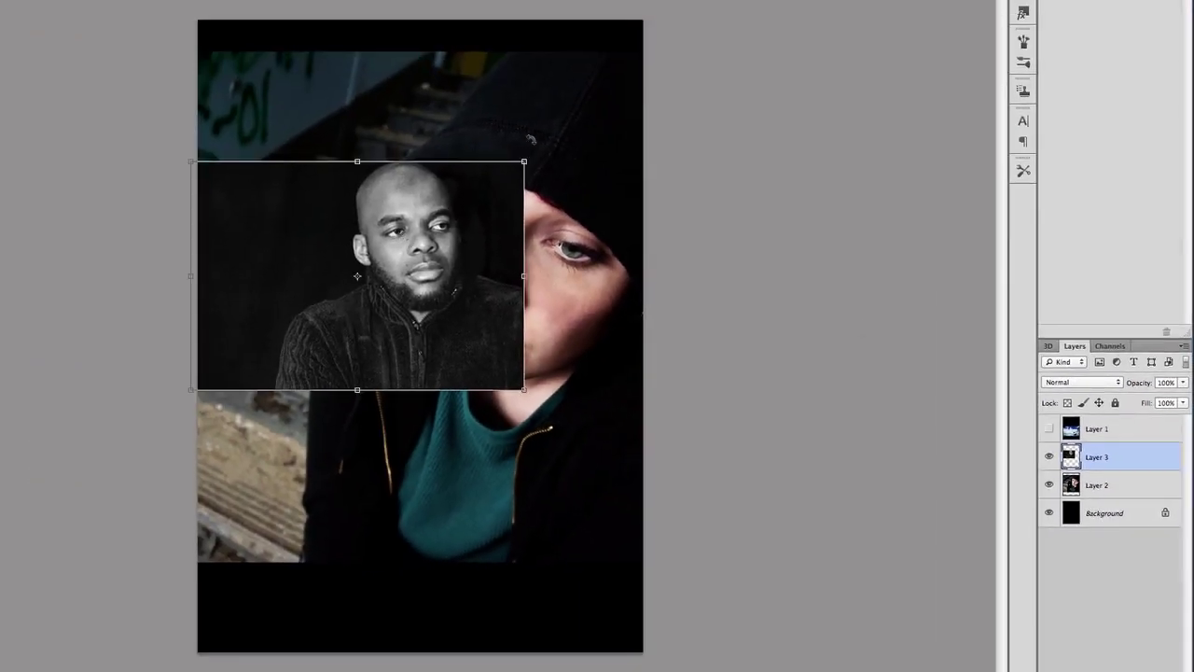
drag(524, 161, 795, 0)
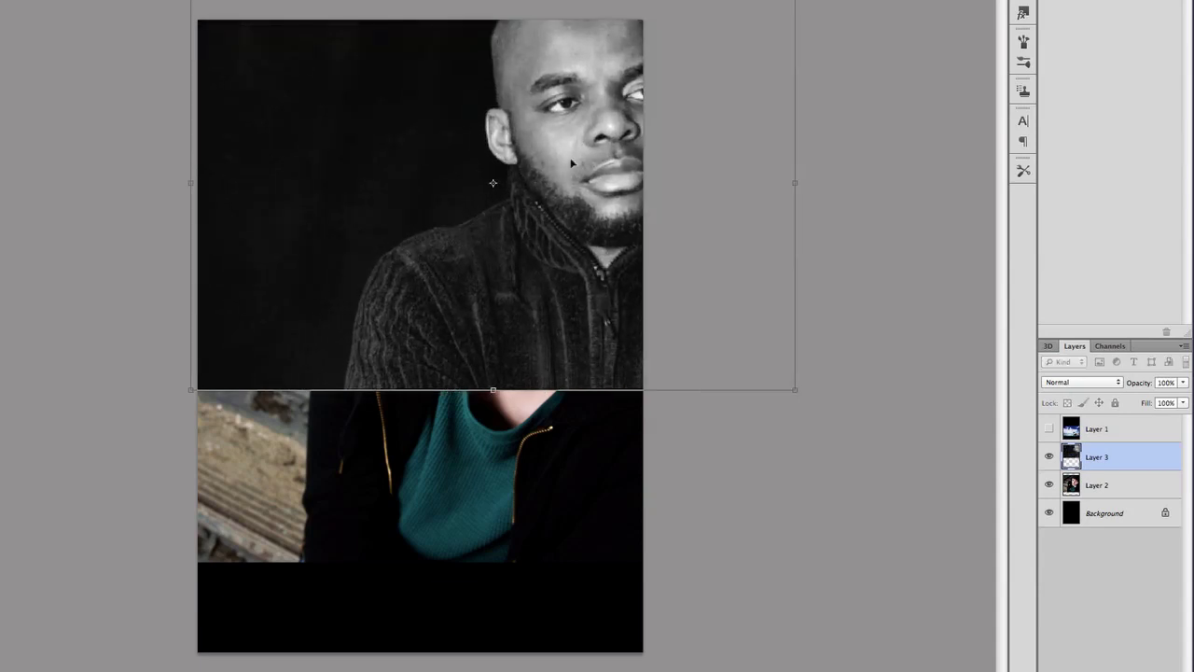
drag(571, 164, 383, 391)
key(Return)
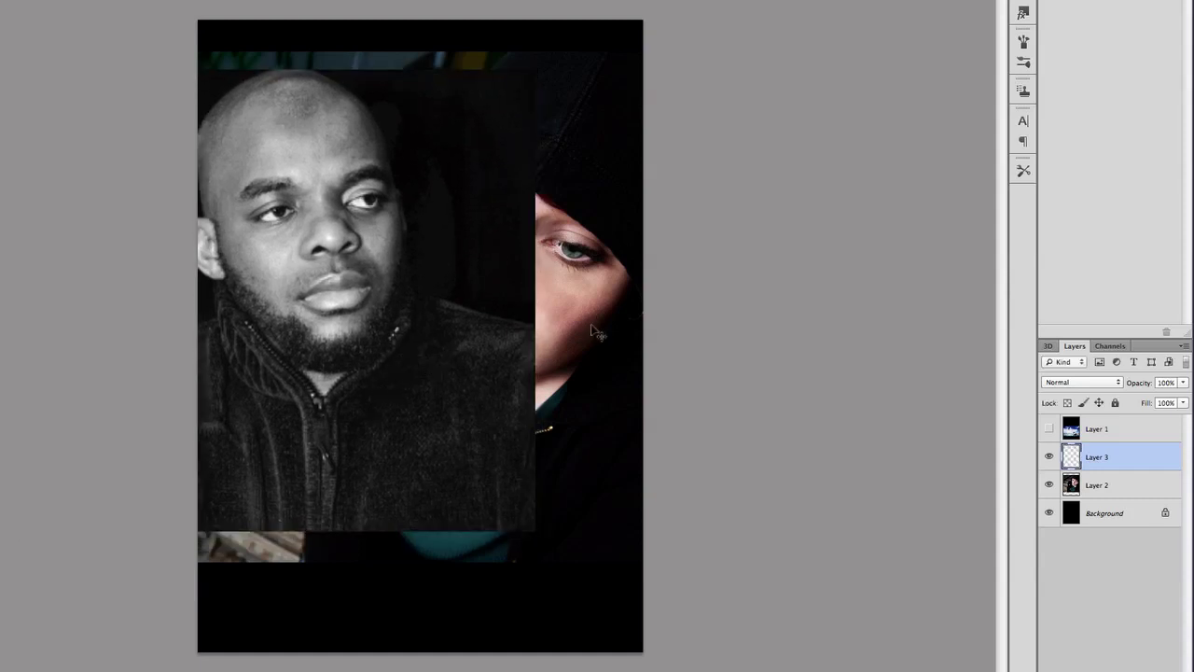
key(alt+bracketleft)
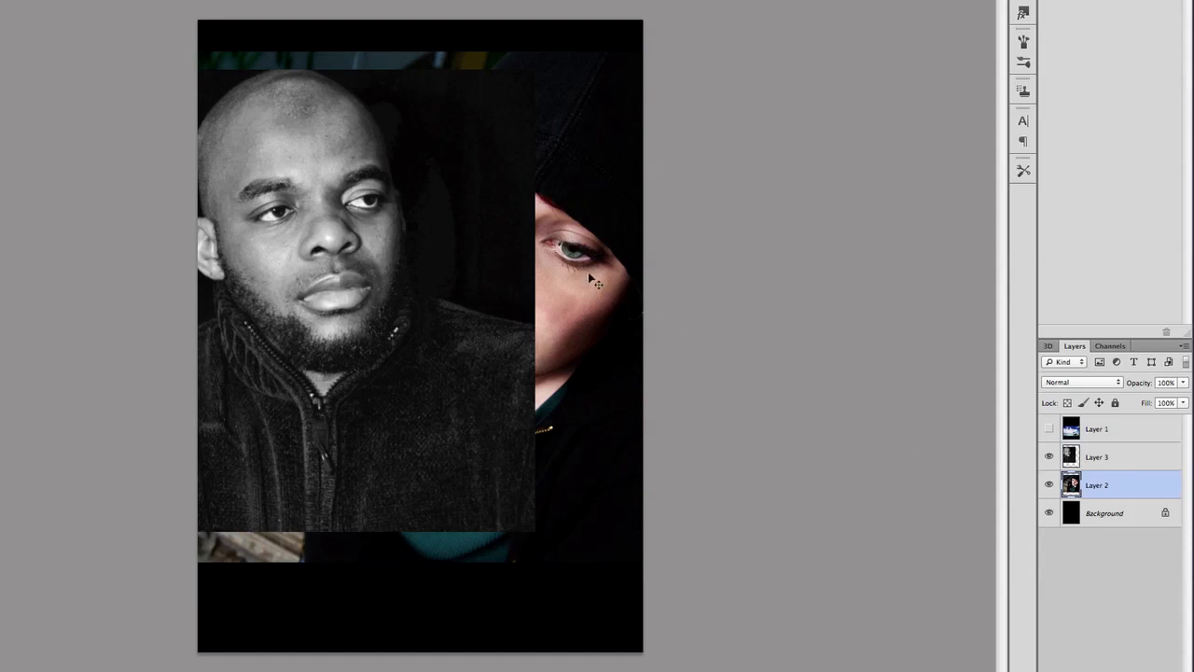
Add a layer mask to the man's portrait, Layer 3
key(alt+bracketright)
key(ctrl+shift+m)
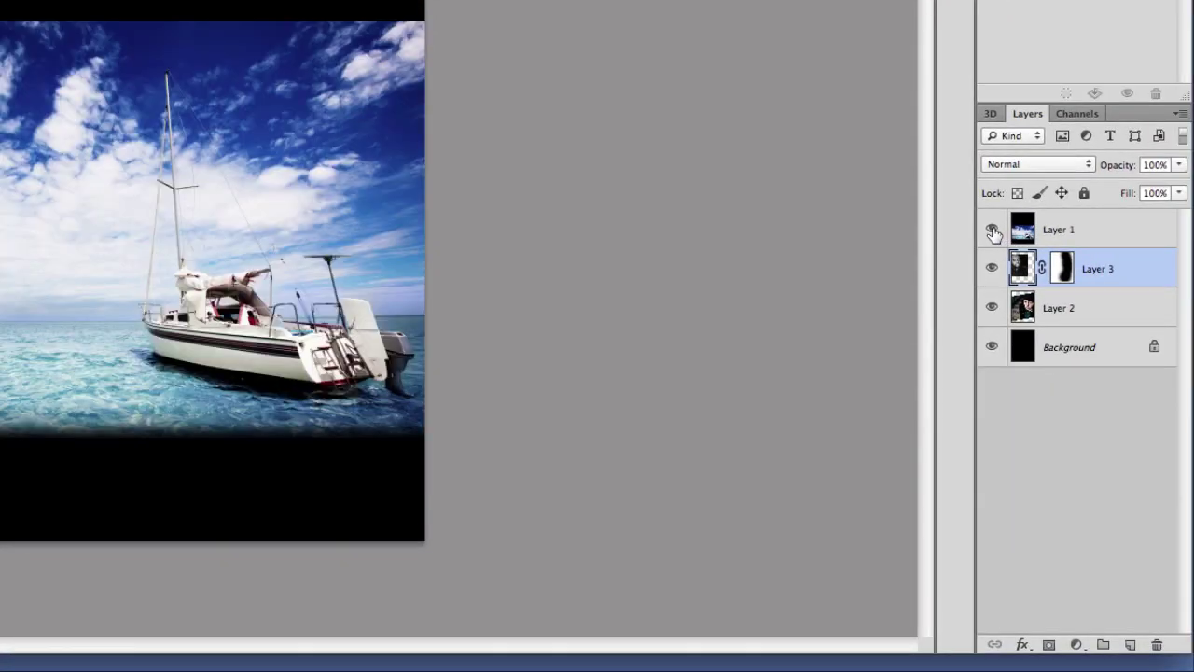
Mask the sailboat layer and gradient-fade its sky into the portraits above
click(1114, 236)
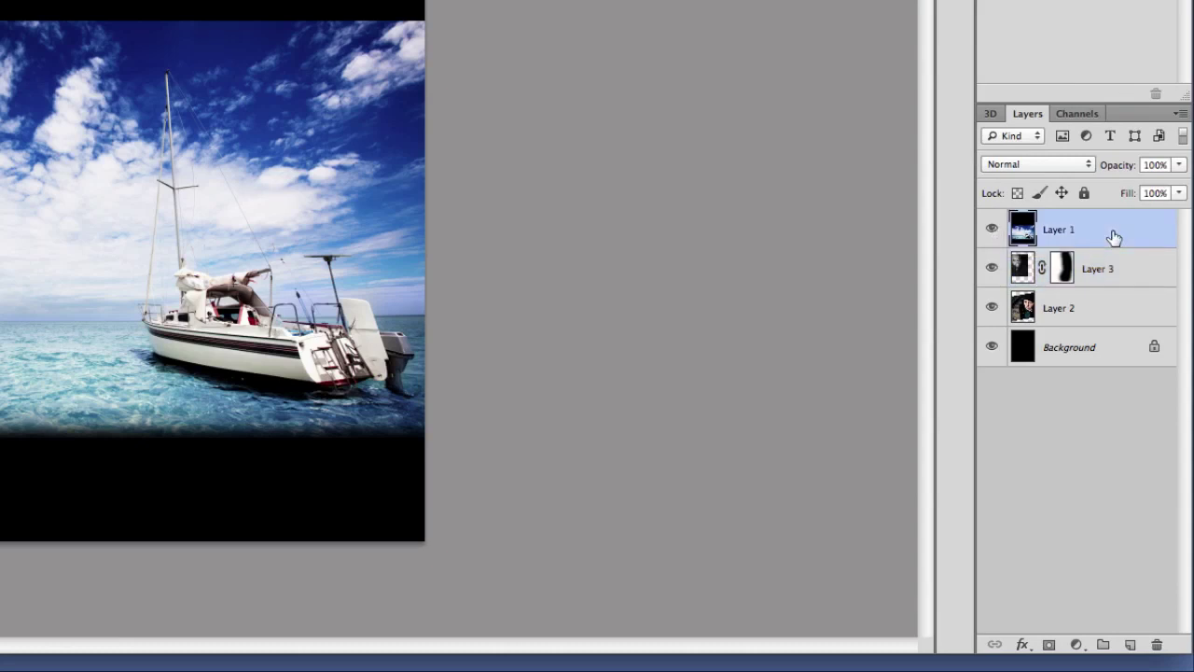
click(1049, 646)
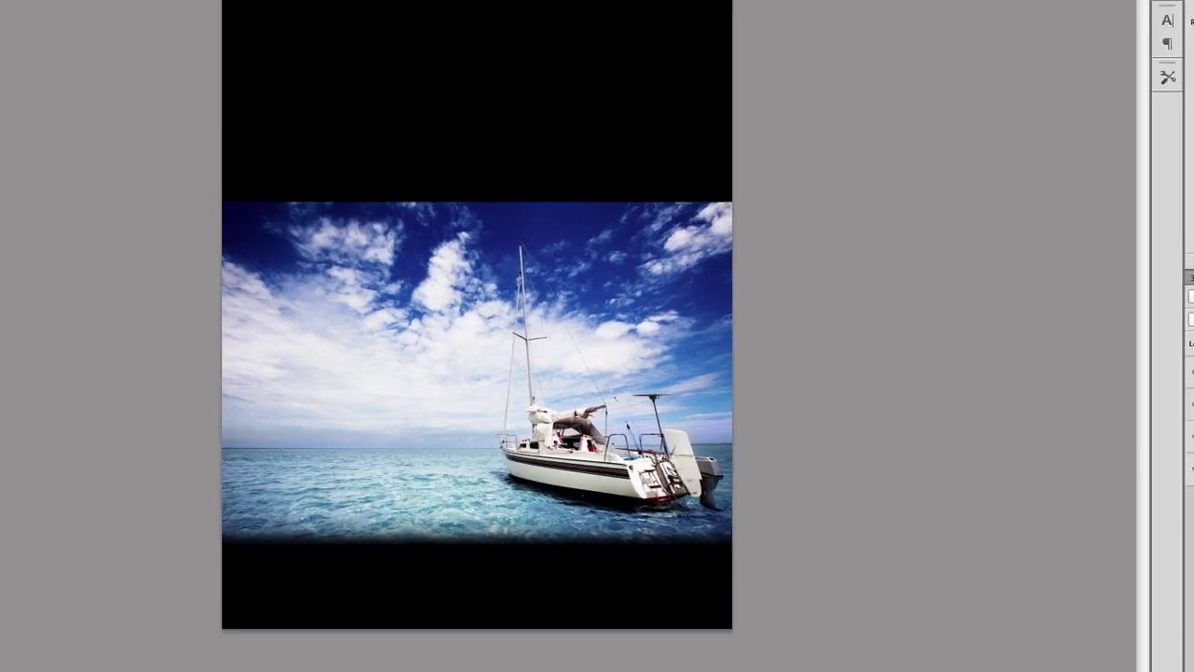
key(g)
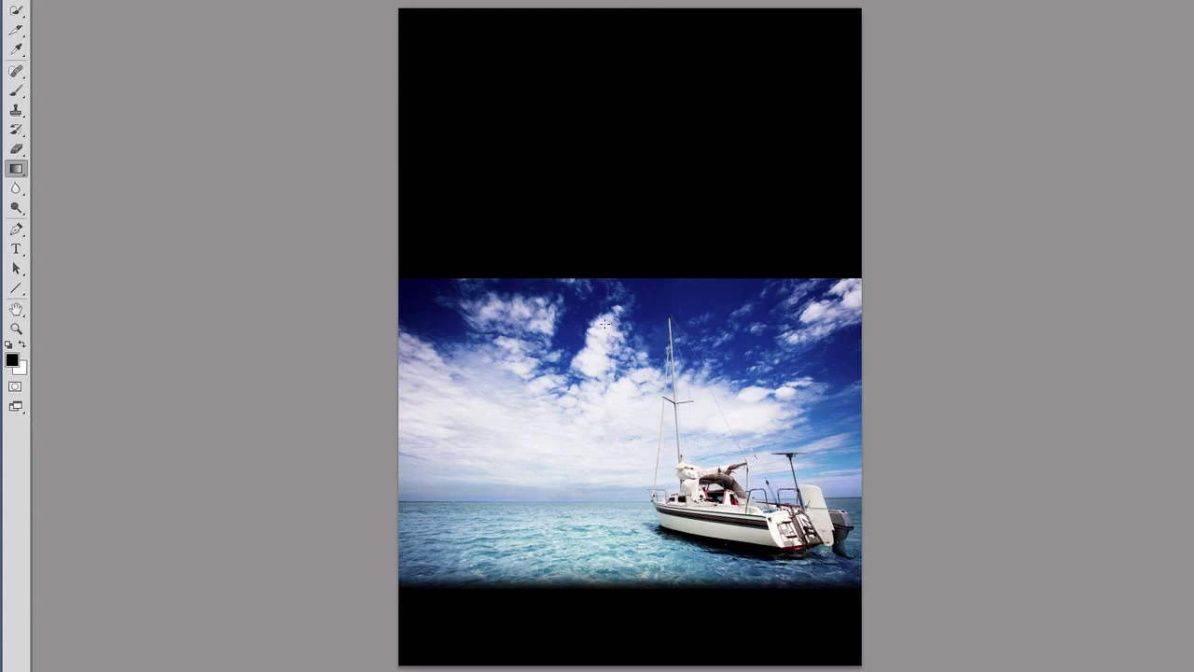
drag(605, 323, 609, 531)
Paint on the sailboat mask with a larger black brush to clear sky from the faces
key(b)
key(x)
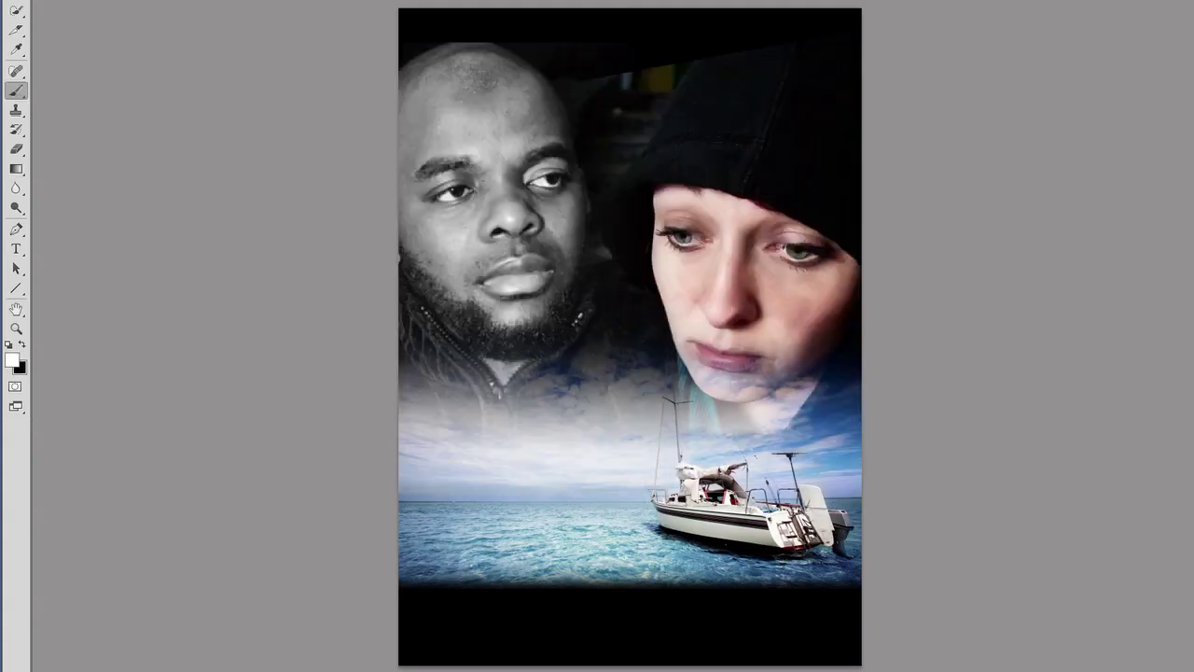
key(x)
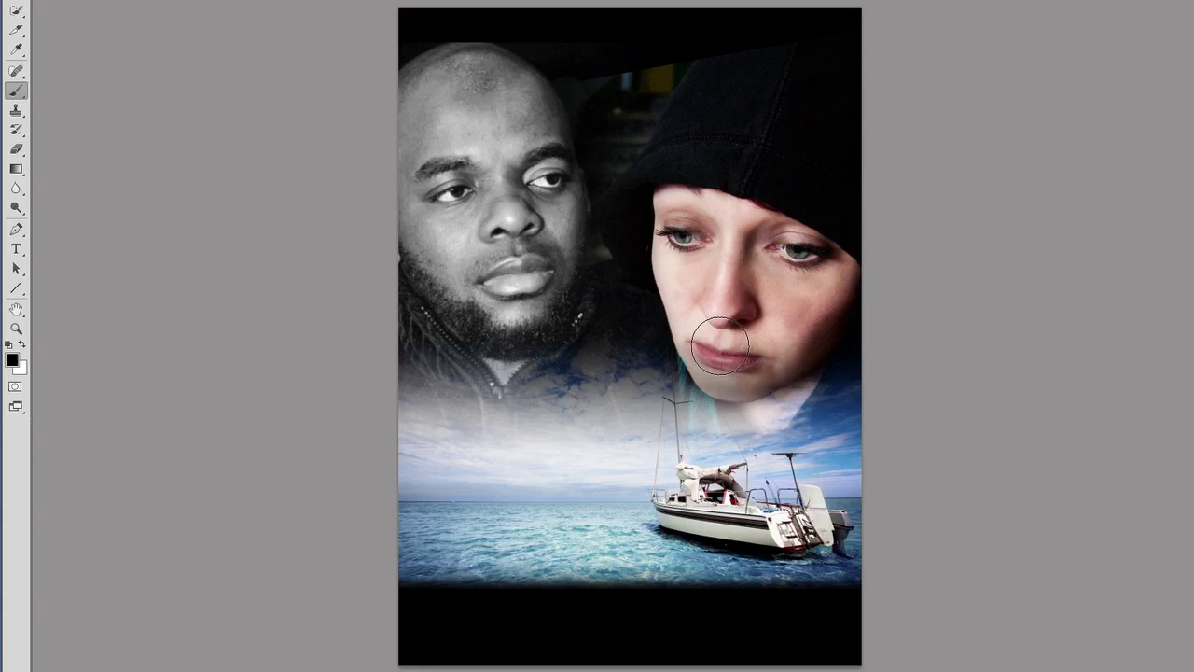
key(x)
drag(720, 345, 767, 351)
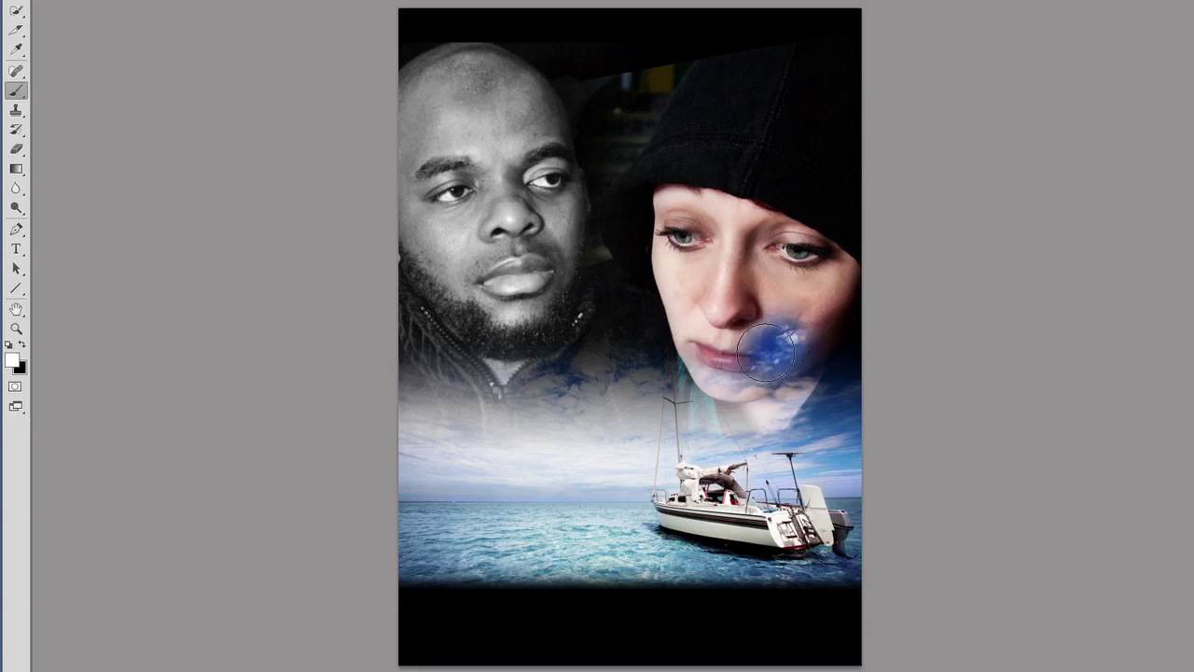
key(ctrl+z)
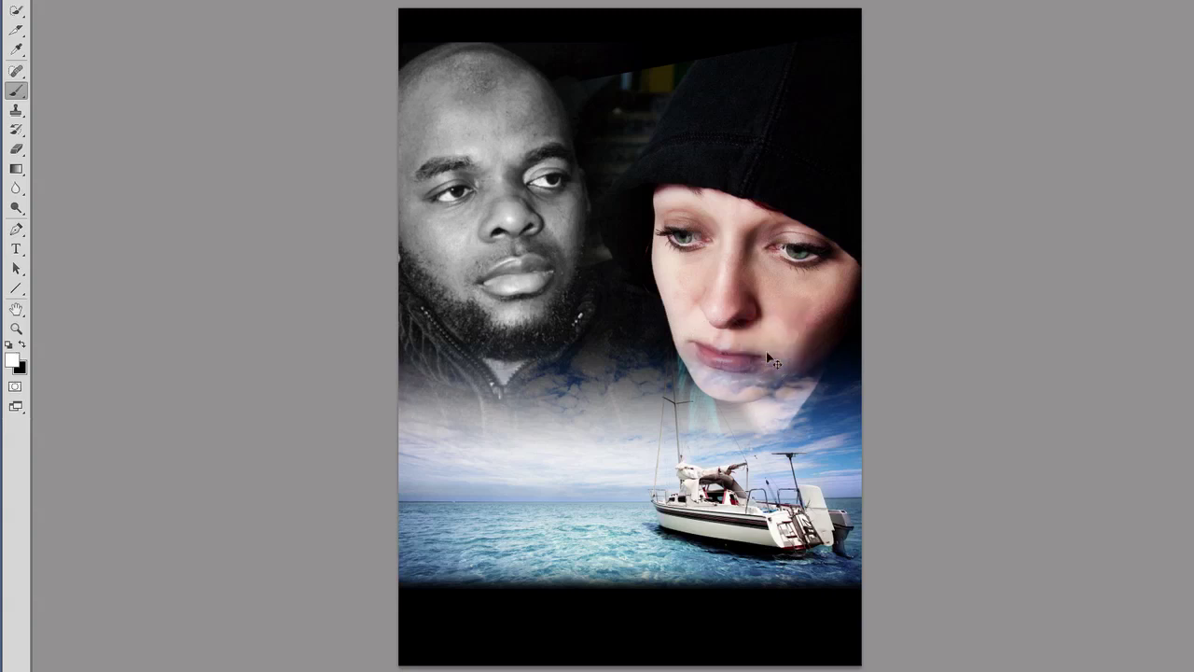
key(x)
key(ctrl+z)
key(bracketright)
key(bracketright)
key(bracketright)
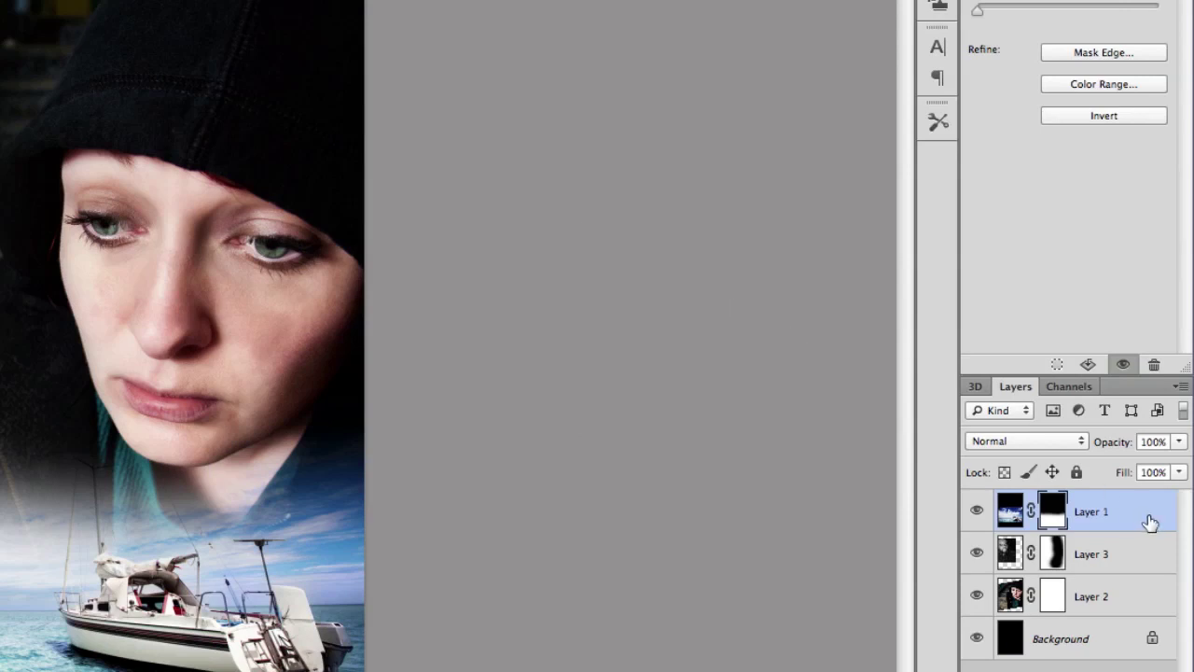
Stamp all visible layers into a new layer and add 15% monochromatic noise to it
key(super+alt+shift+e)
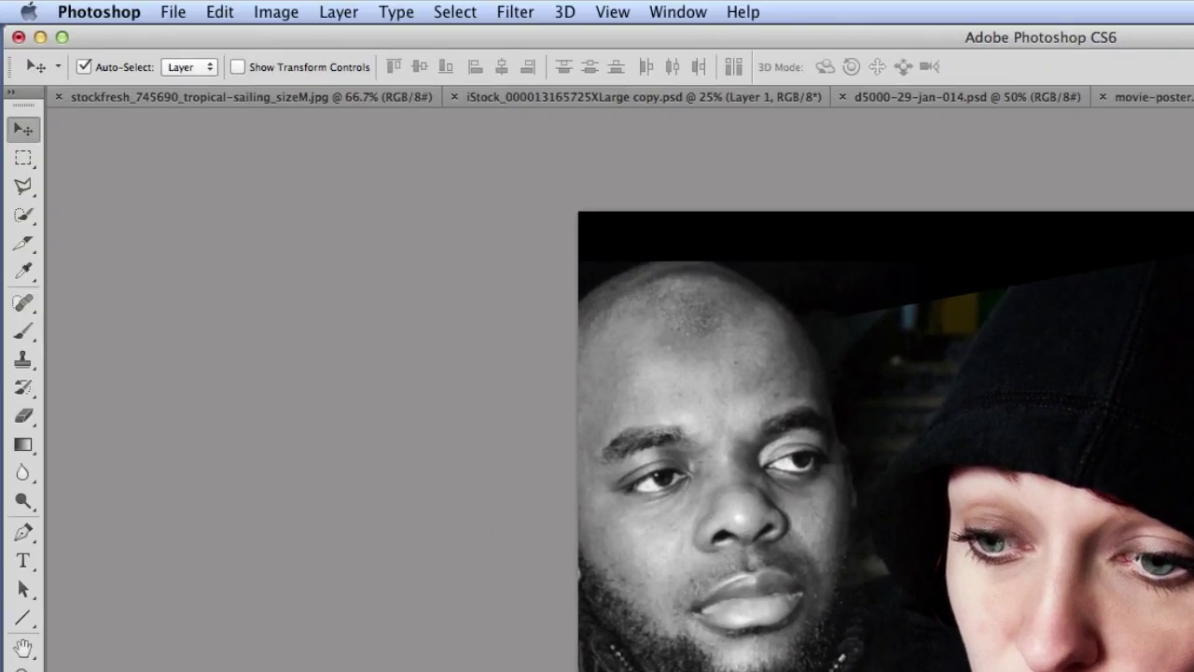
click(457, 21)
mouse_move(507, 13)
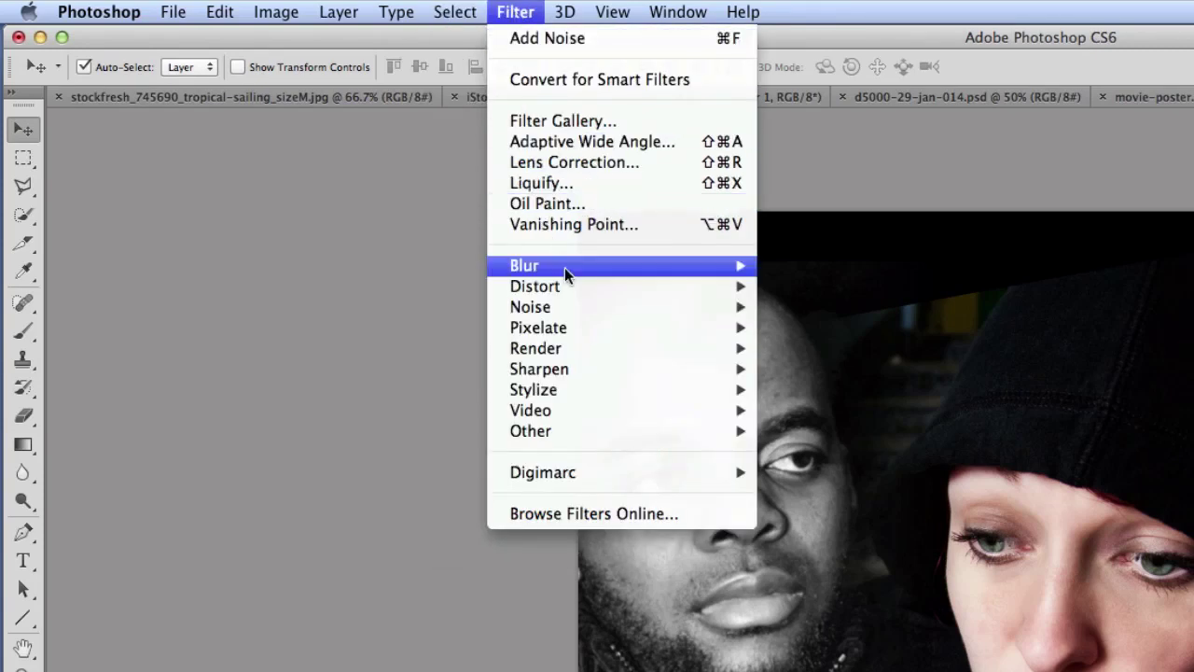
mouse_move(573, 294)
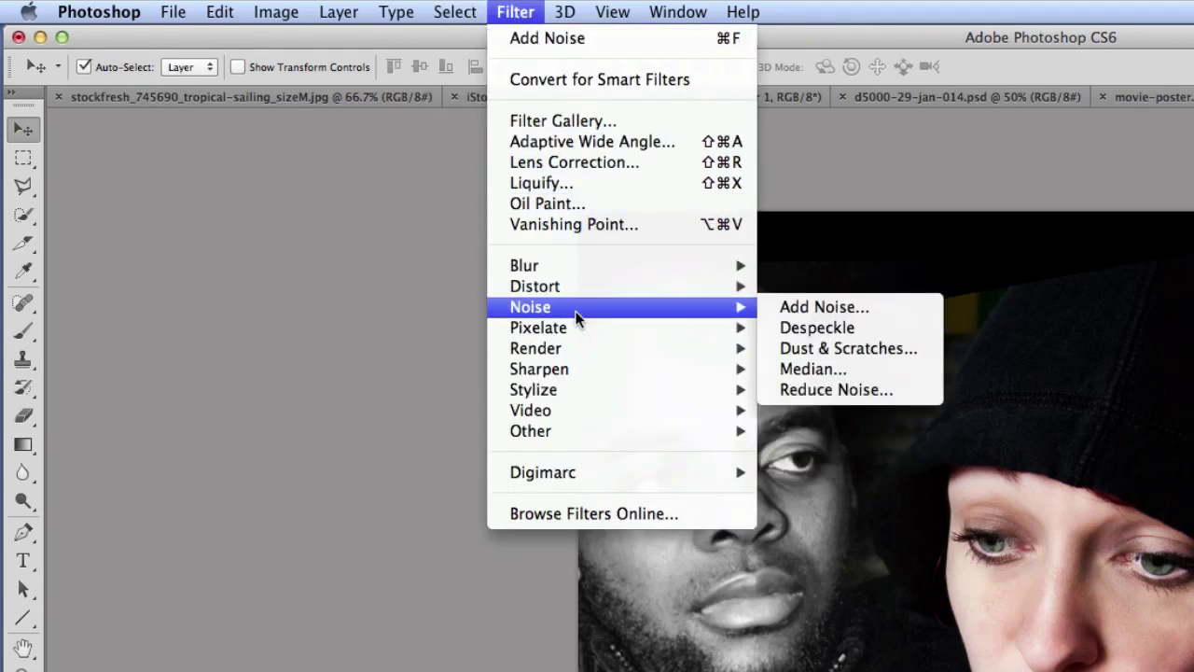
click(826, 317)
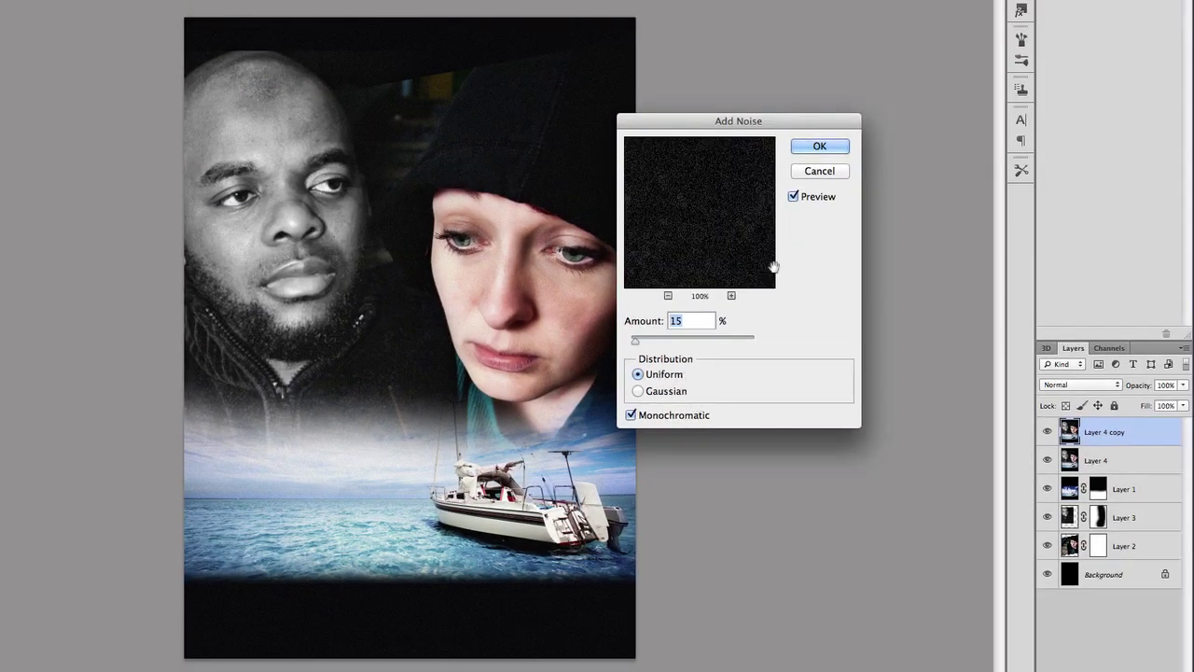
click(812, 149)
Compare the grain by toggling the noisy layer, then merge Layer 4 with Layer 4 copy
click(1046, 432)
click(1047, 432)
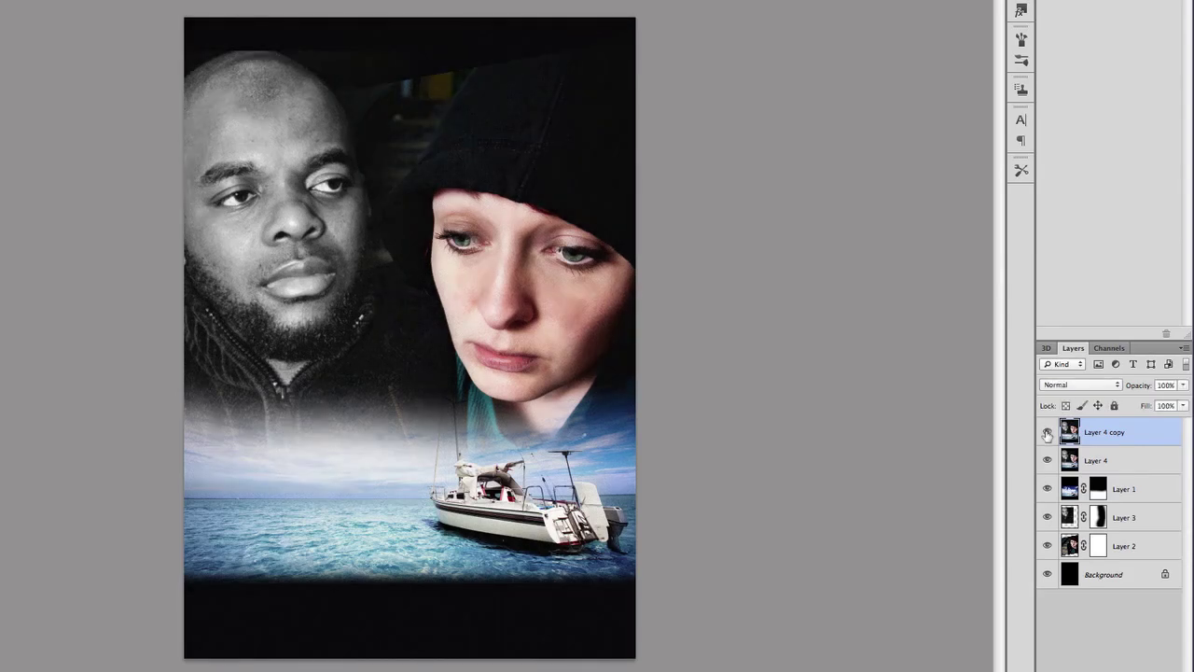
shift+click(1138, 462)
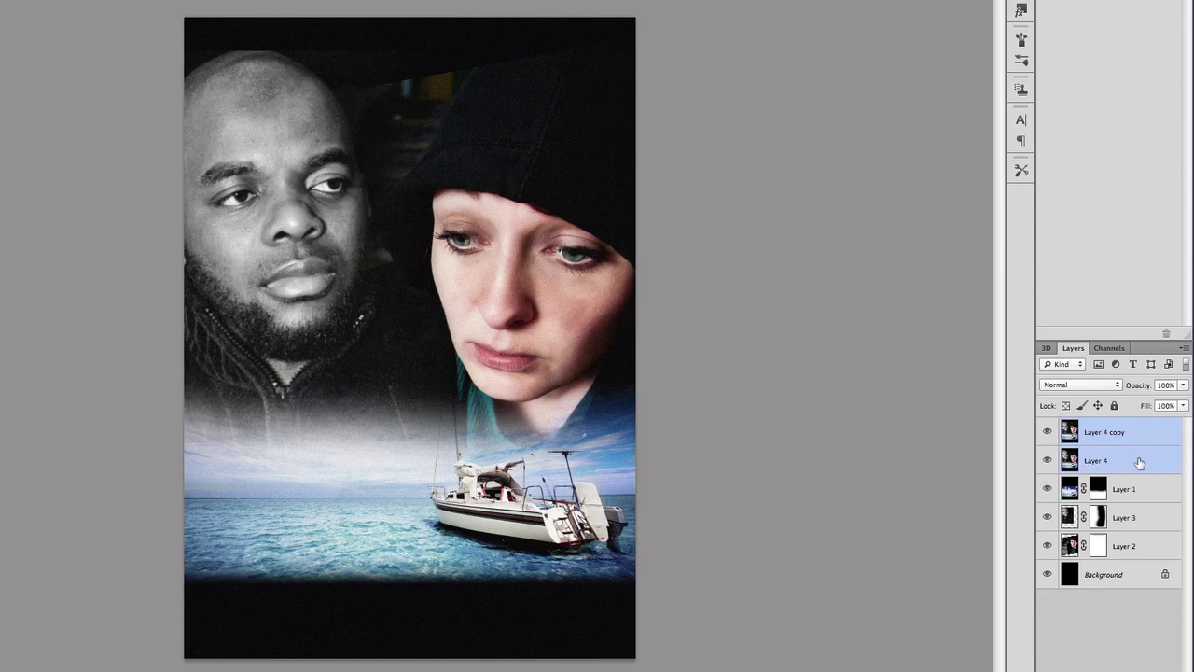
key(ctrl+e)
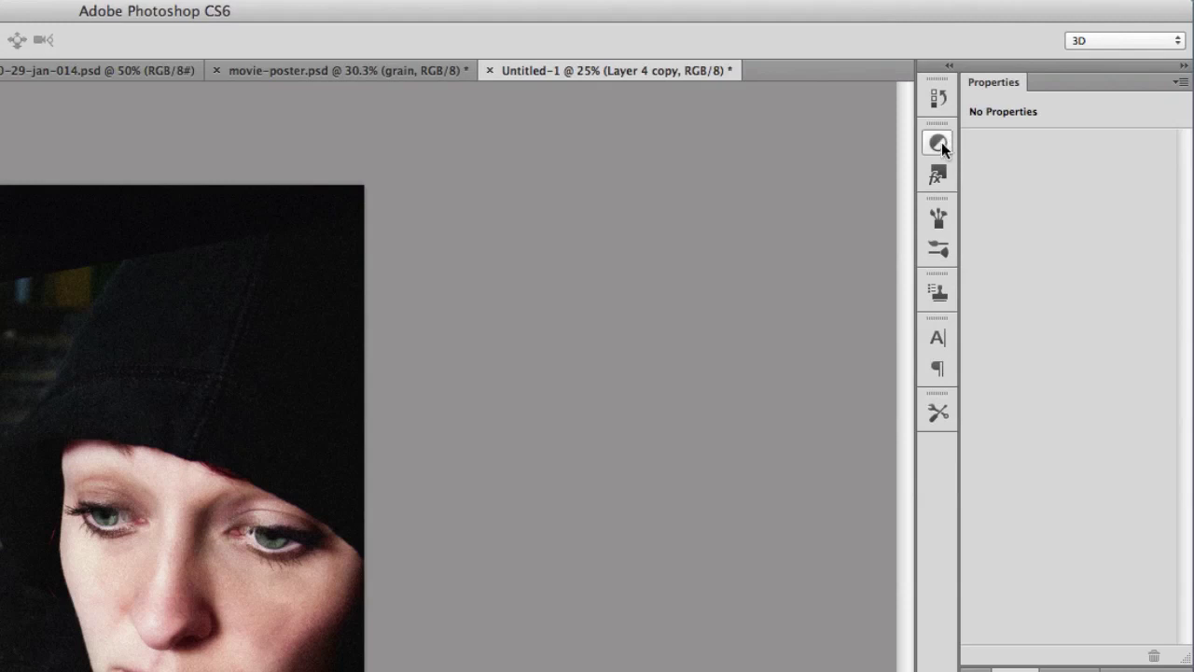
Add a Black & White adjustment layer, tuning Magentas to -18, Yellows to 47 and Reds to -45
click(941, 143)
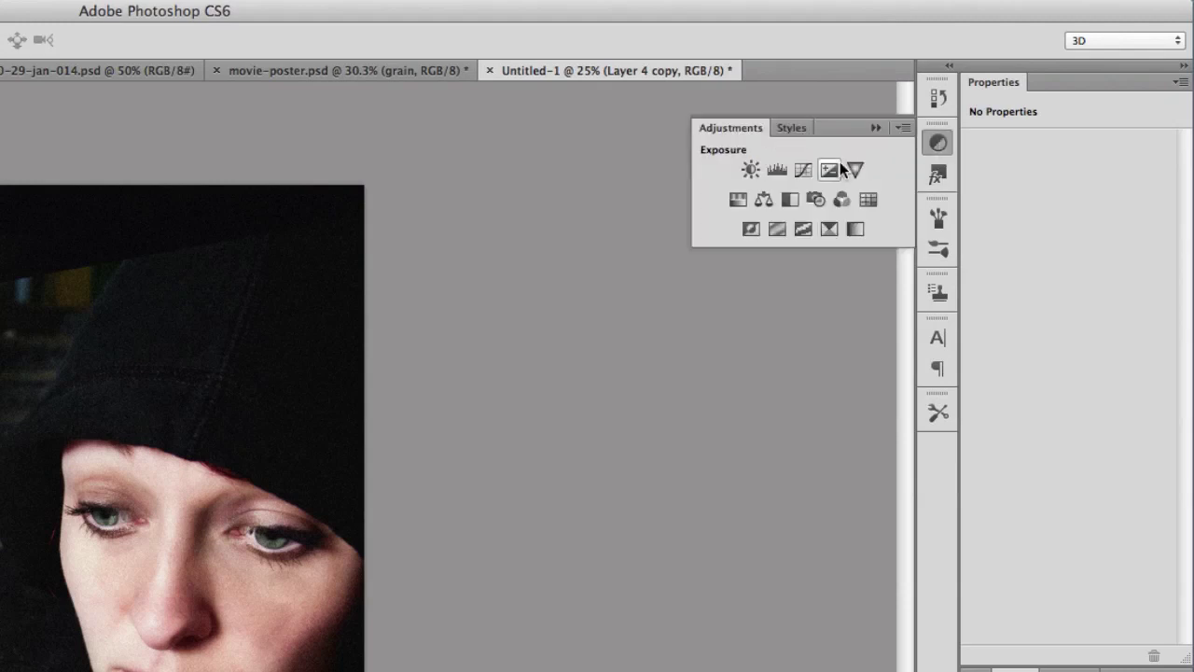
click(788, 200)
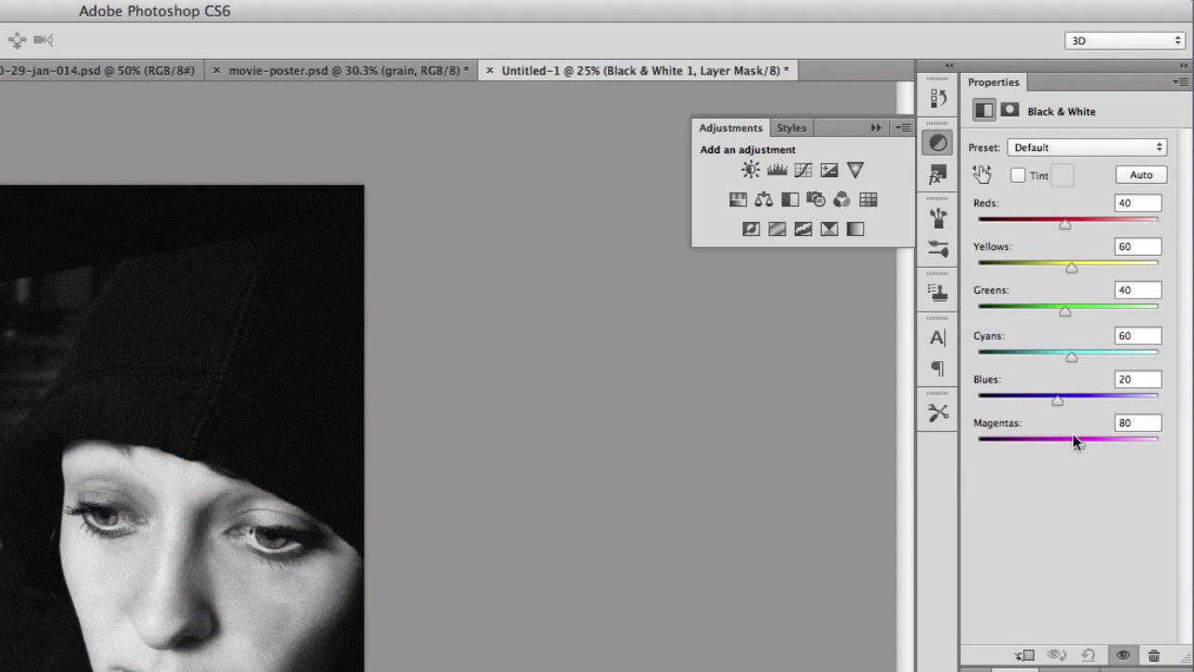
drag(1077, 446, 1044, 444)
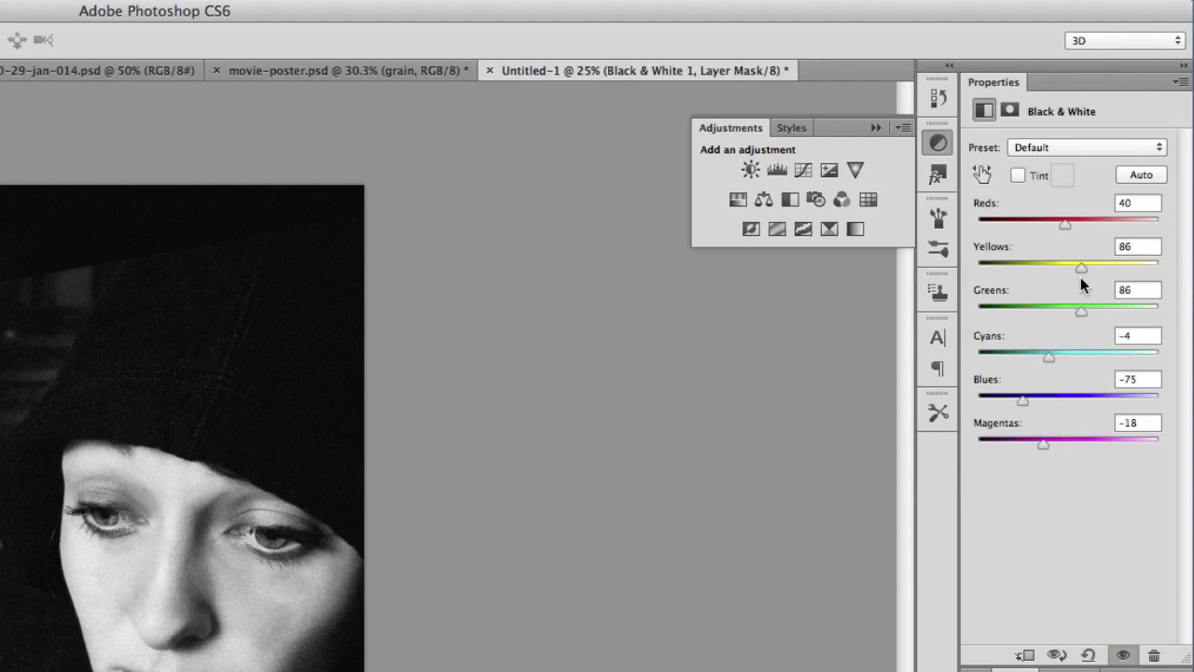
drag(1080, 277, 1074, 278)
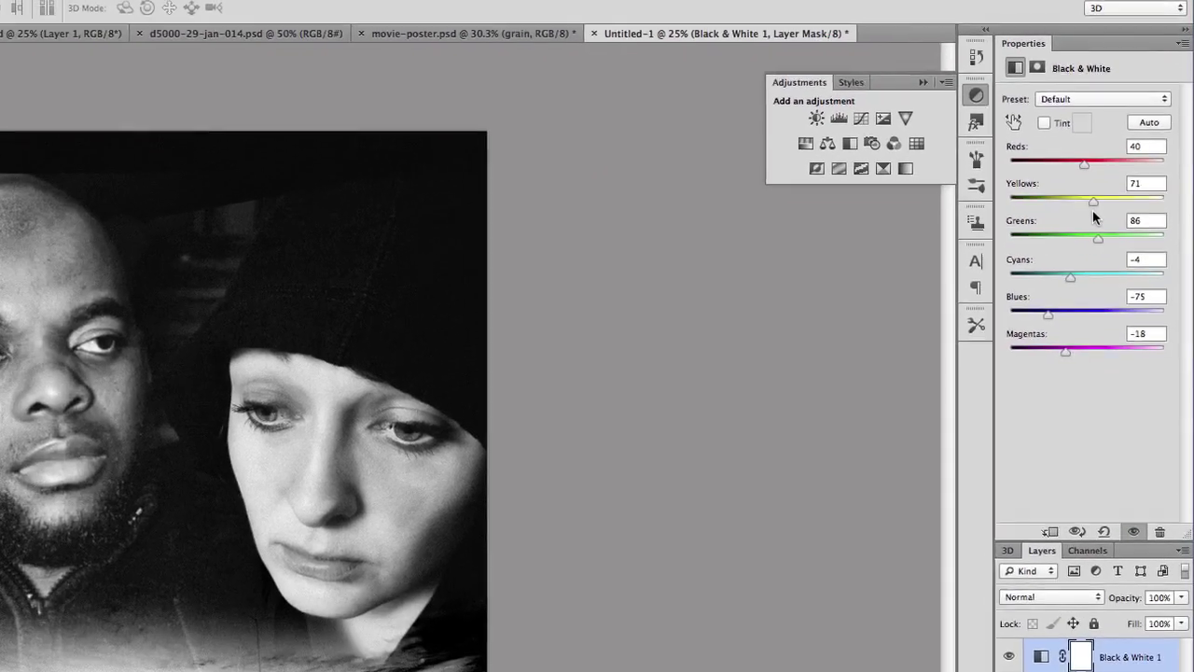
drag(1093, 216, 1086, 216)
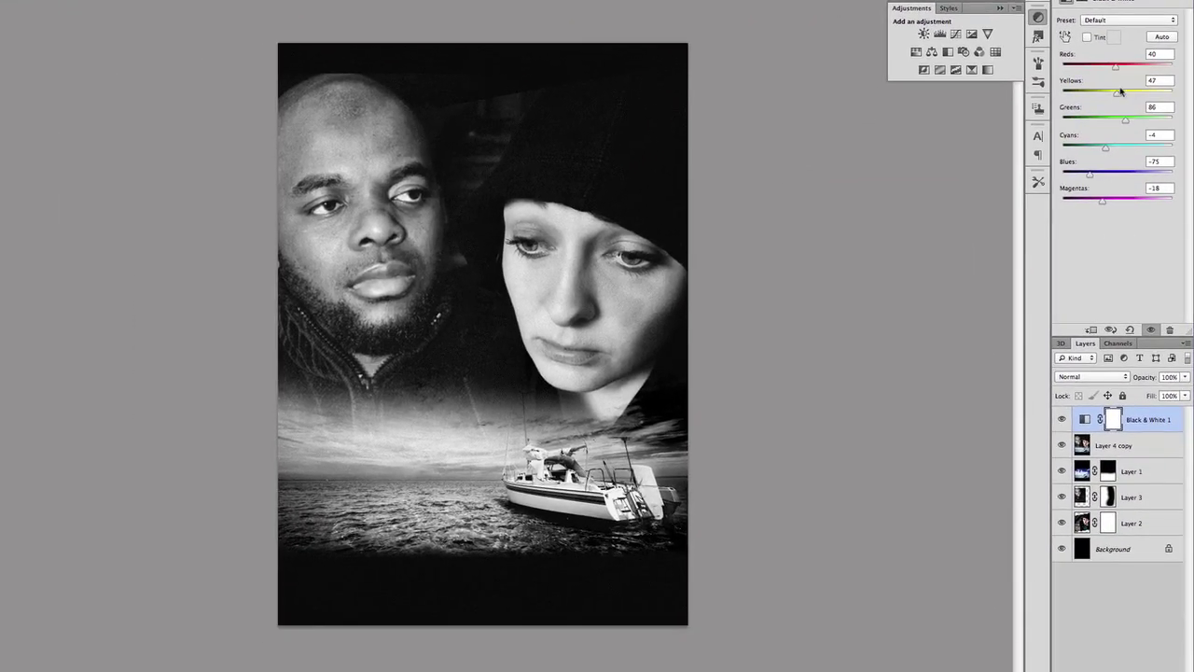
drag(1116, 68, 1097, 70)
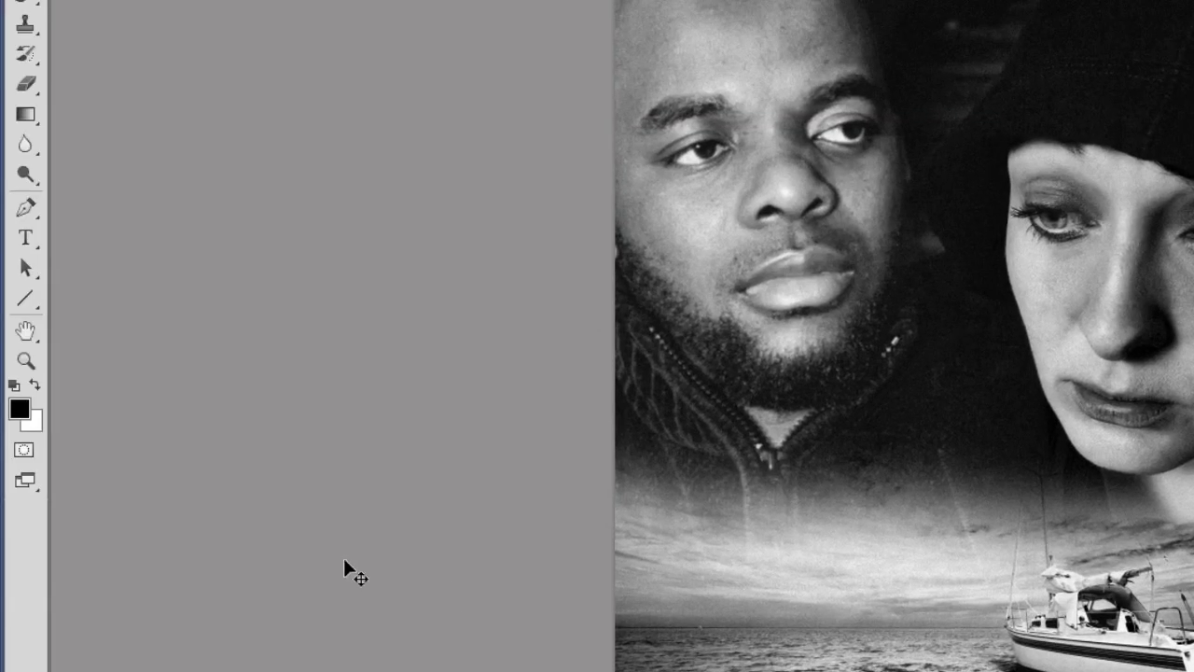
Fill the new layer with dark blue 062c81
click(21, 410)
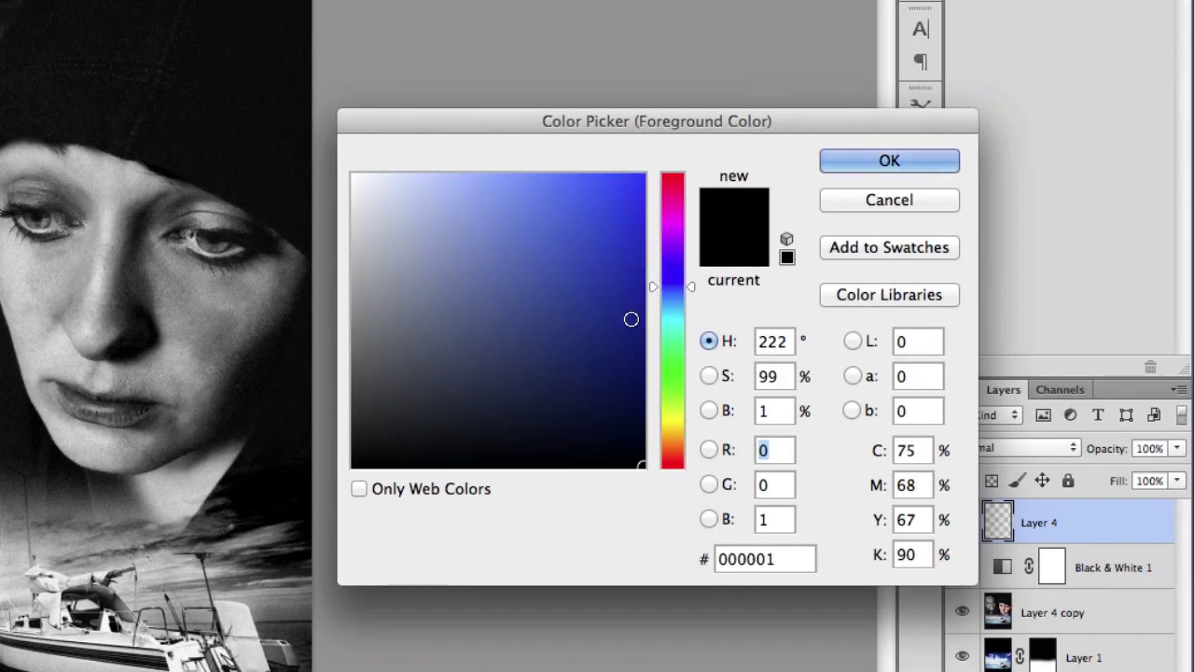
click(630, 318)
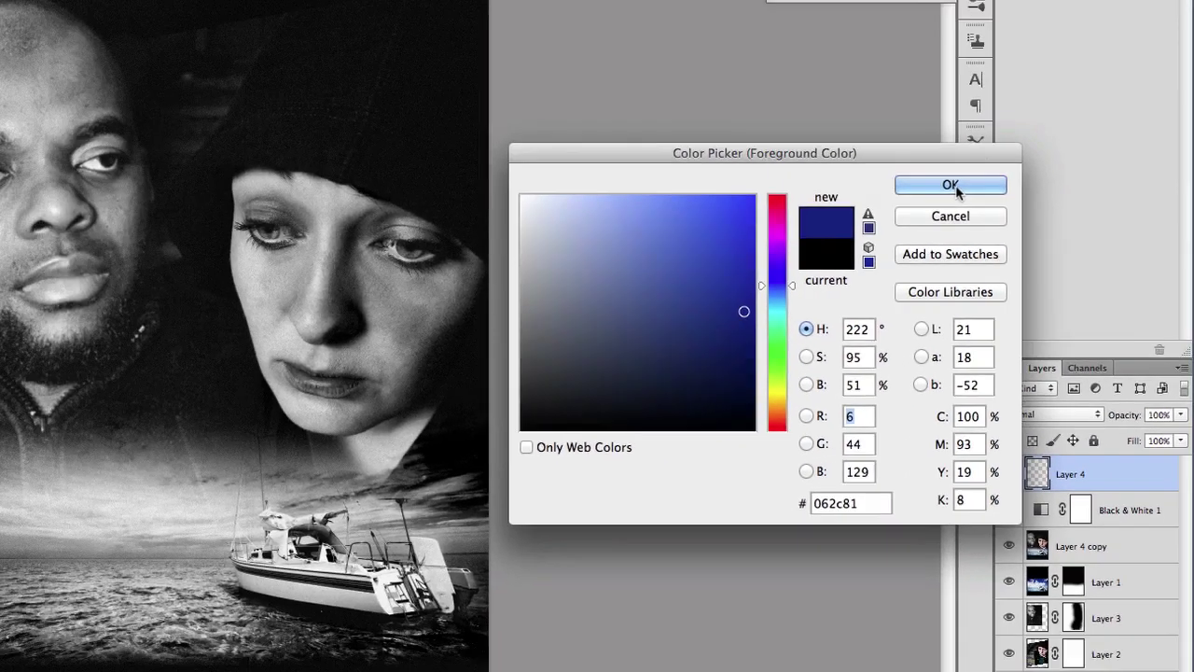
click(889, 160)
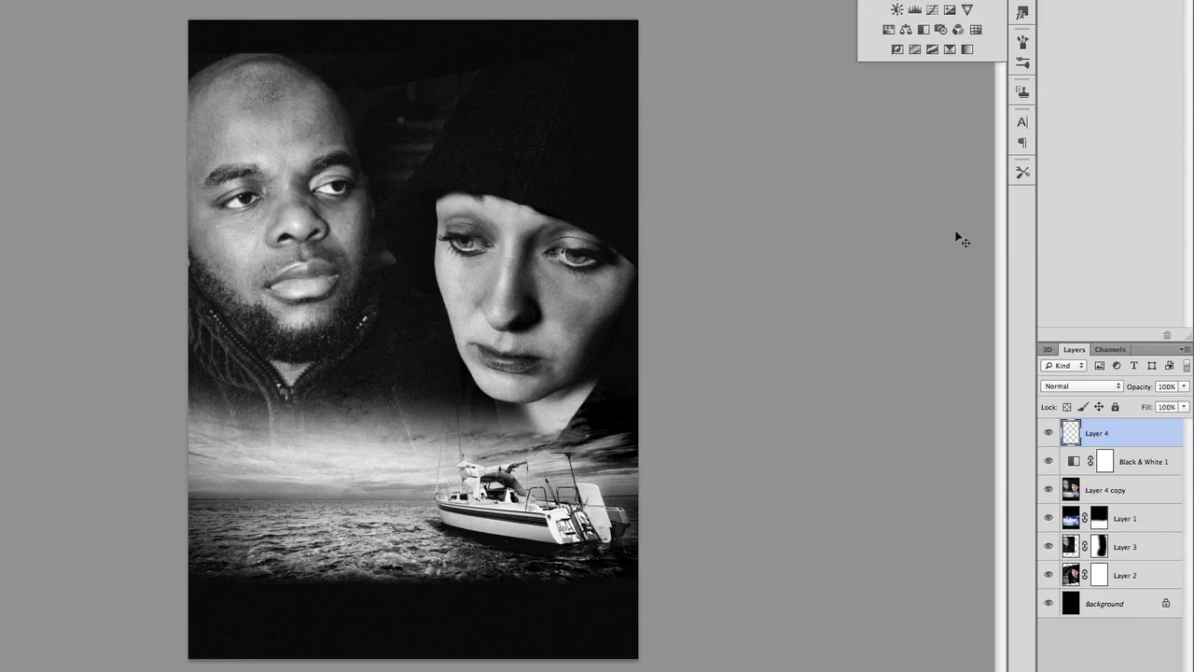
key(alt+BackSpace)
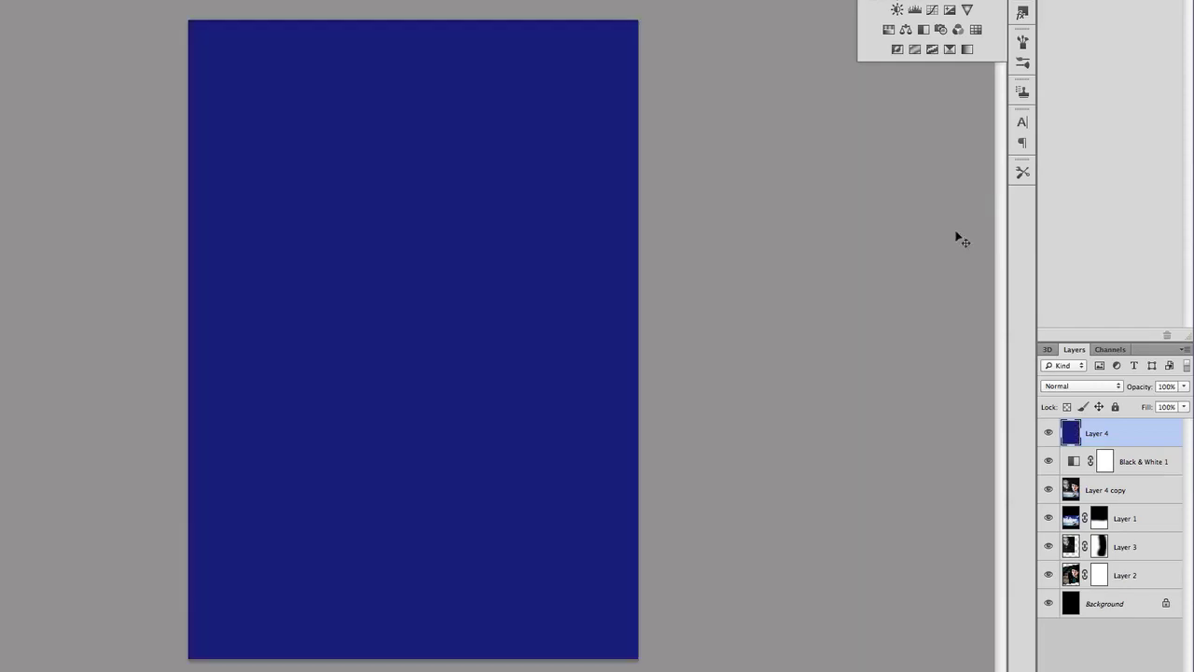
Set the blue layer to Overlay blending and lower its opacity slightly
click(1121, 388)
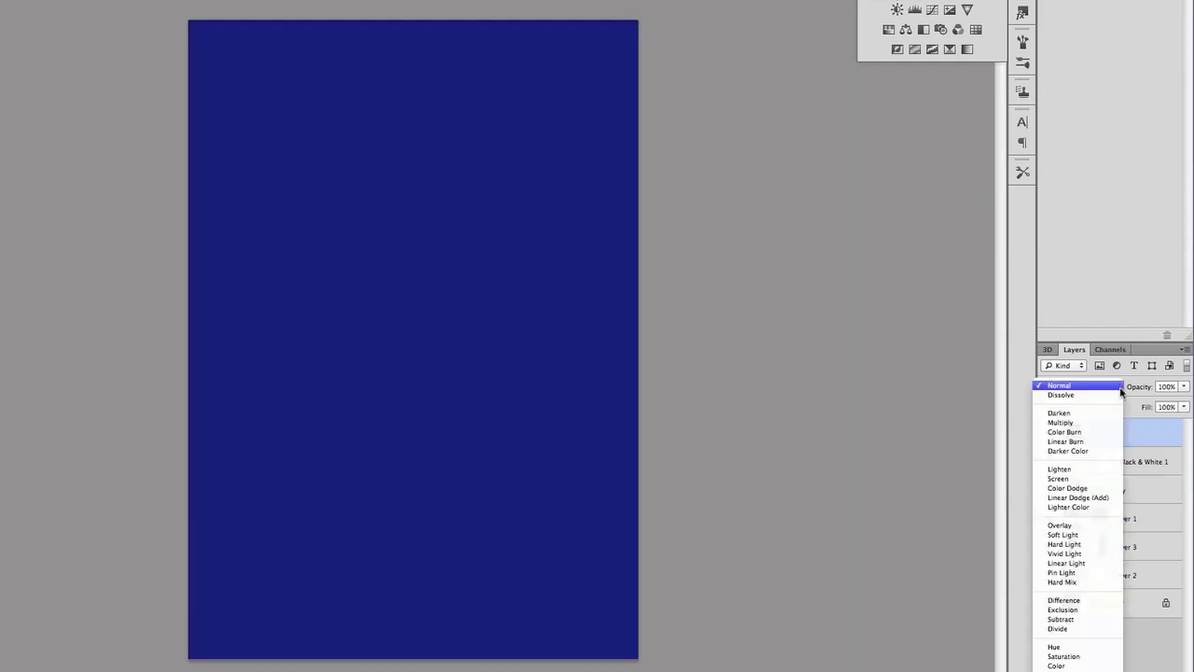
key(Escape)
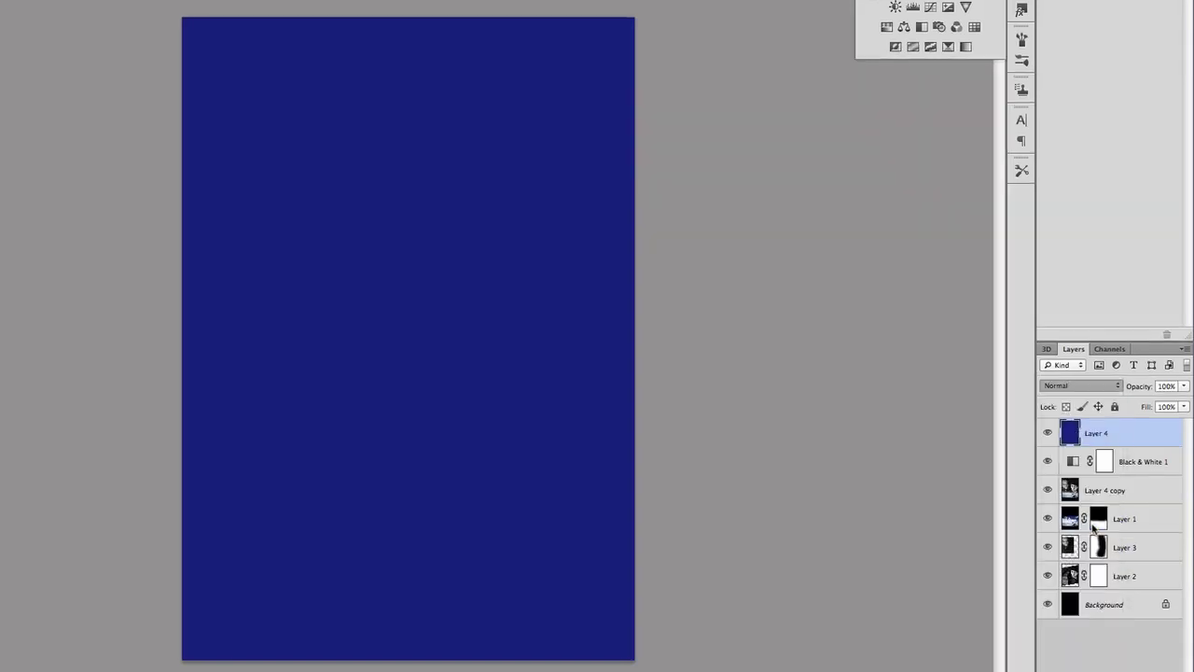
key(shift+alt+o)
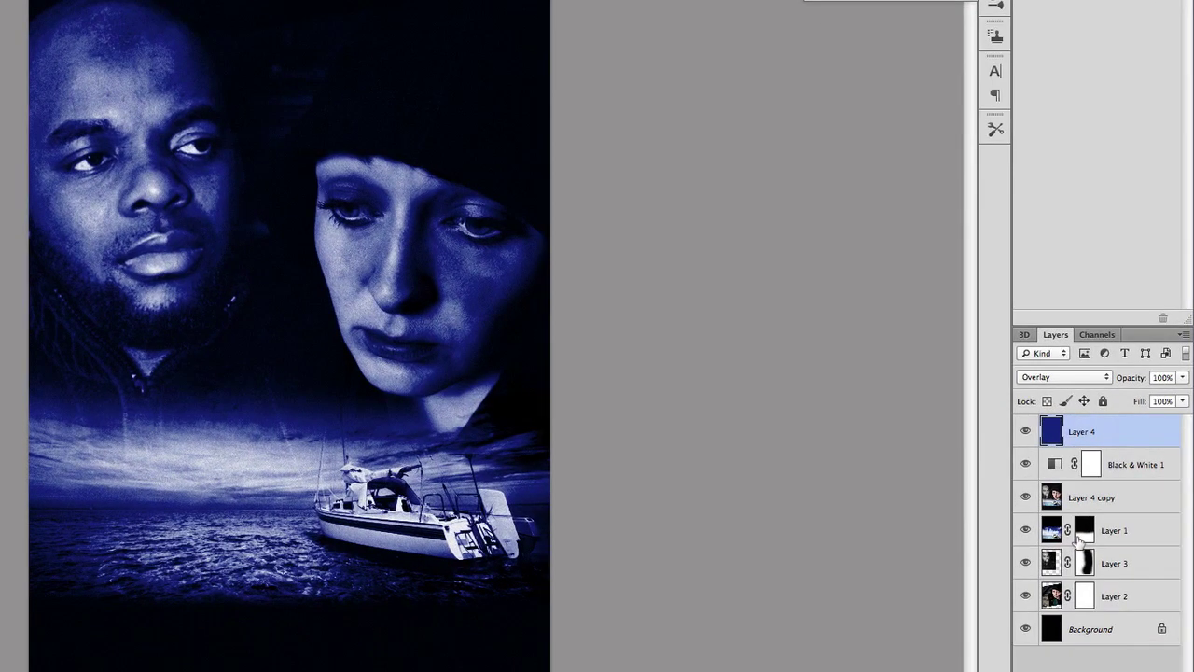
click(1181, 377)
drag(1182, 394, 1143, 395)
Reveal the text group with the red GUILTY title, cast names and credits
click(1147, 654)
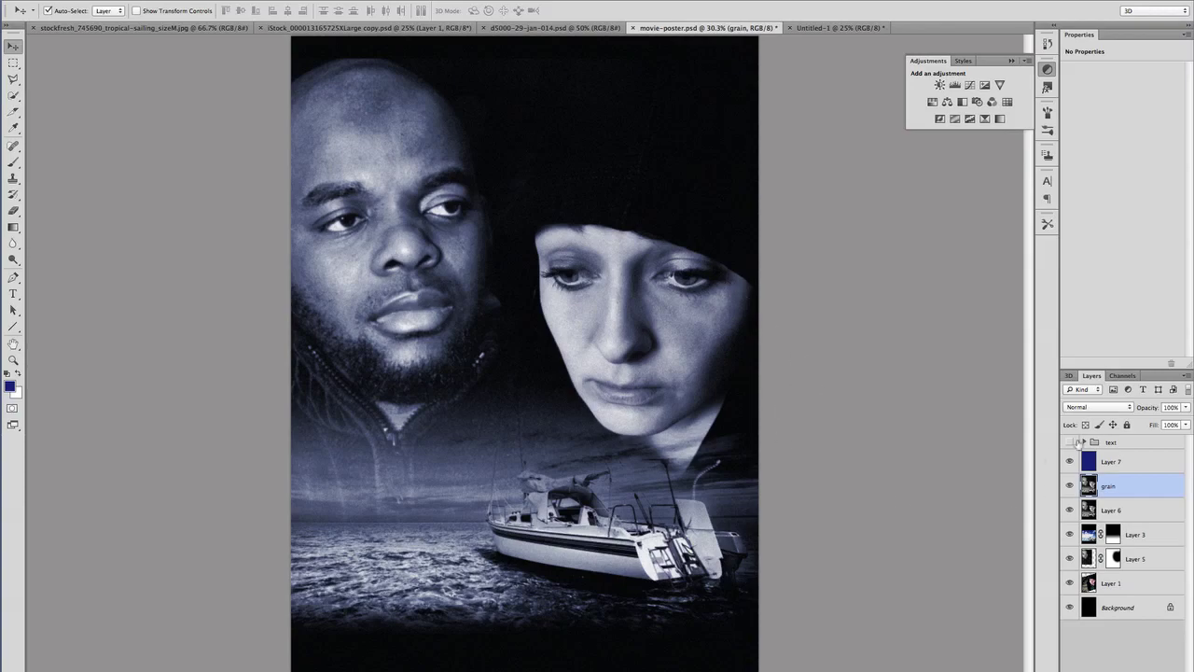
click(1072, 442)
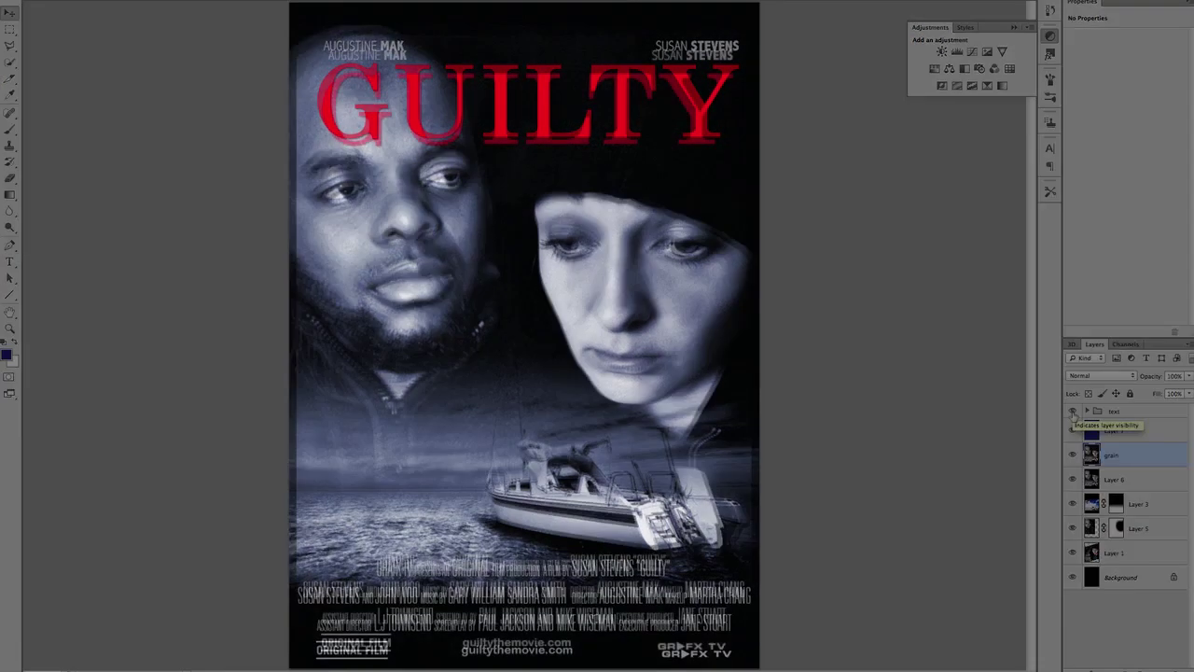